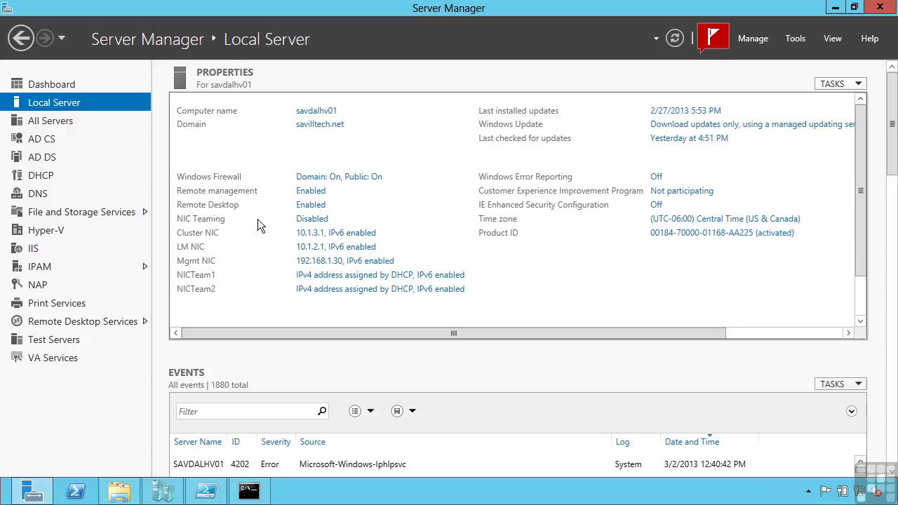
Step: Check the local server's NIC Teaming, then relaunch it with lbfoadmin from Command Prompt and close it
left_click(313, 220)
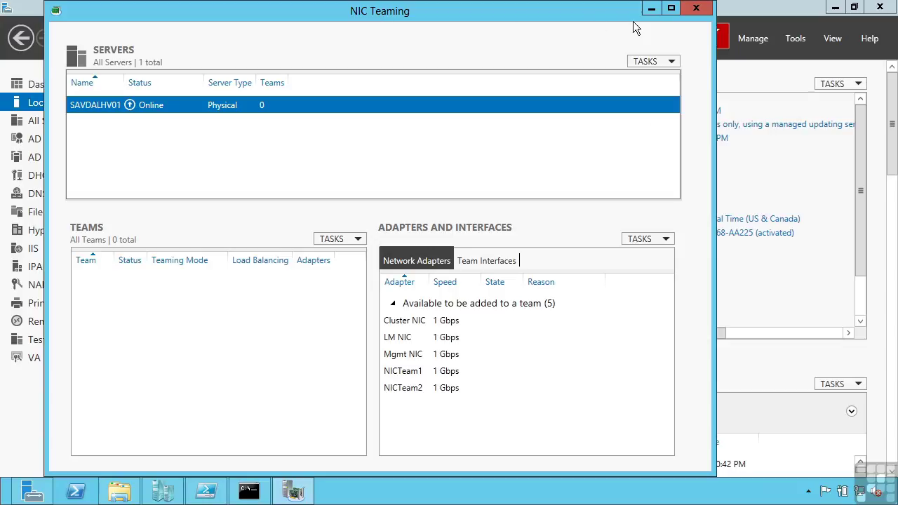
left_click(696, 9)
left_click(249, 491)
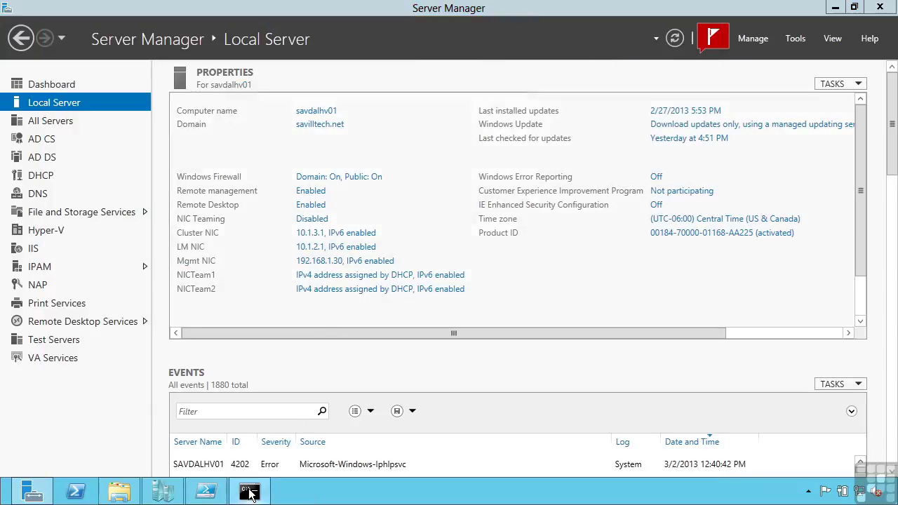
type("lbfoadmin")
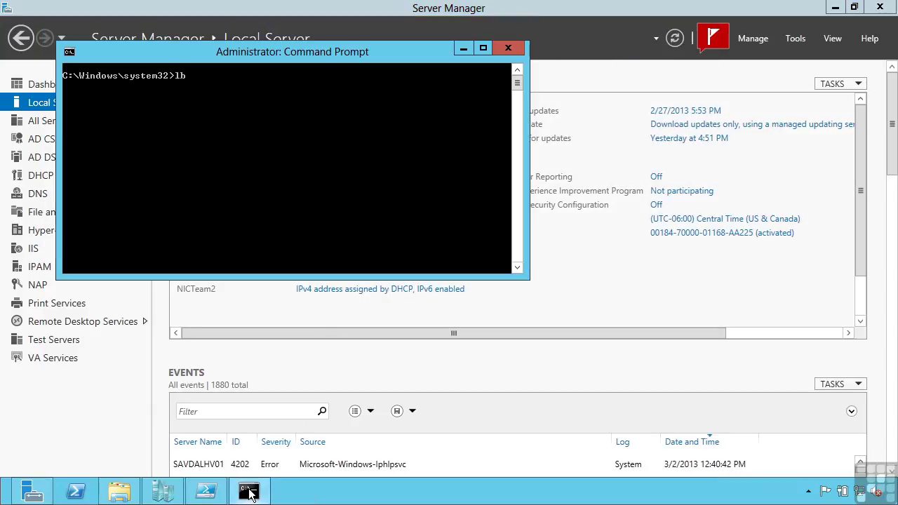
key("Return")
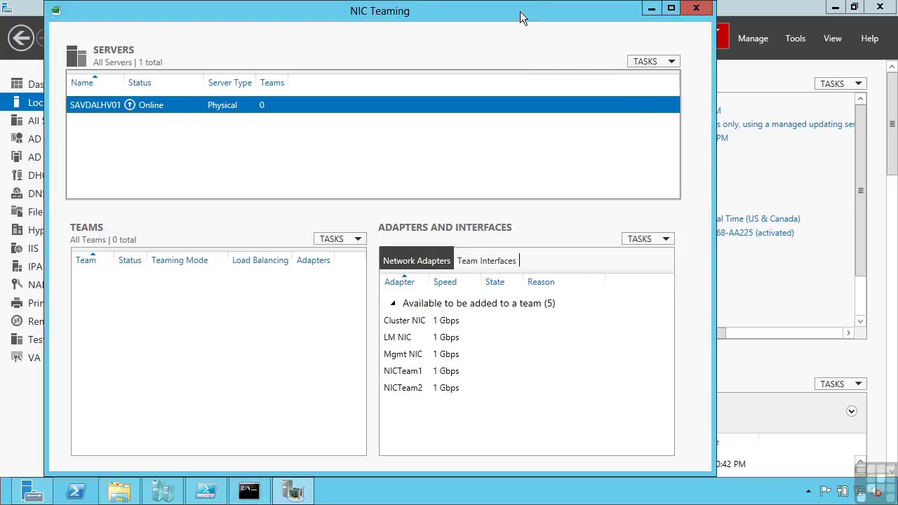
left_click(697, 9)
left_click(460, 46)
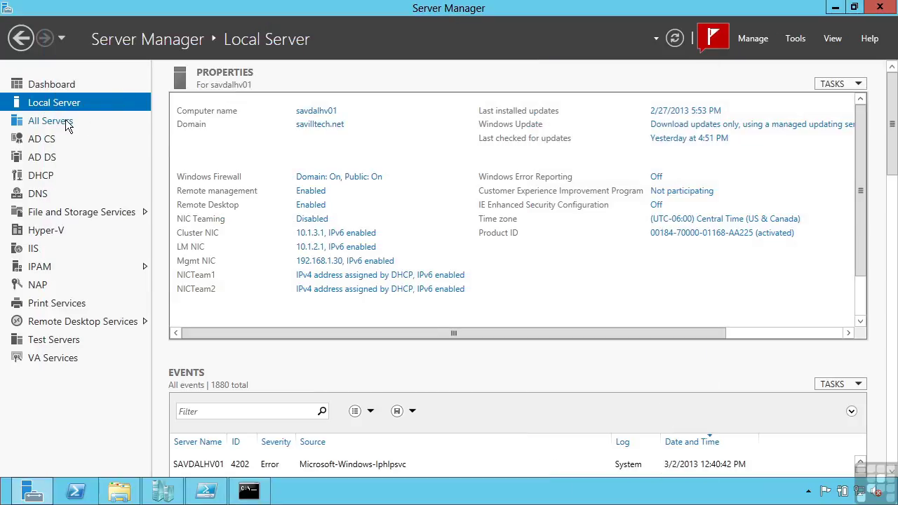
Step: From All Servers, open SAVDALHV02's NIC Teaming to confirm it has no teams, then close it
left_click(91, 121)
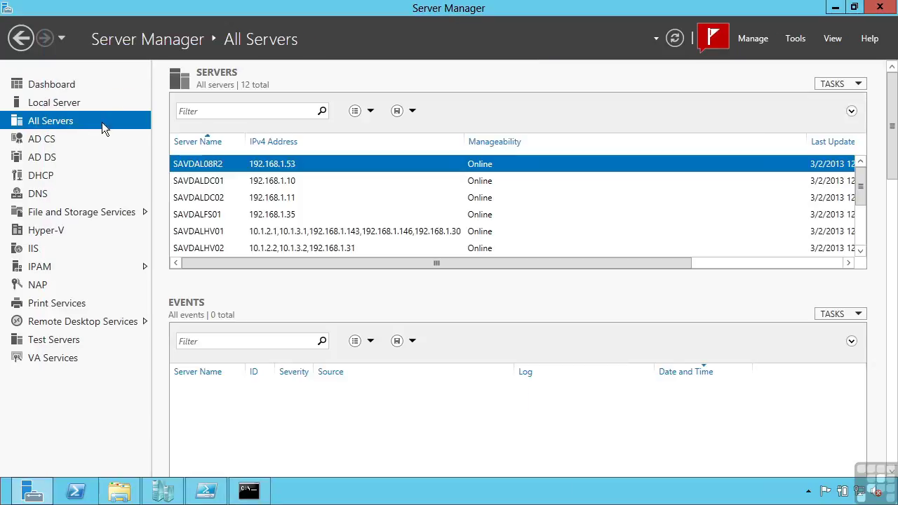
right_click(207, 247)
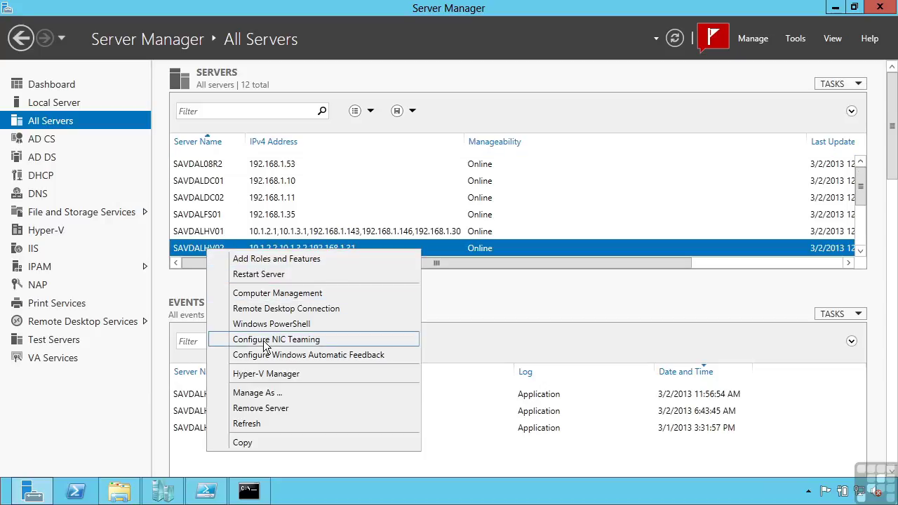
left_click(264, 341)
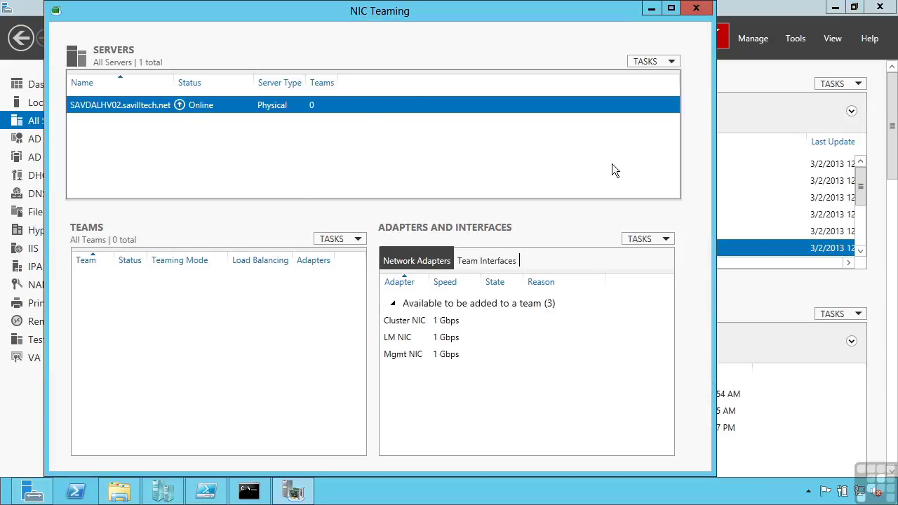
left_click(693, 10)
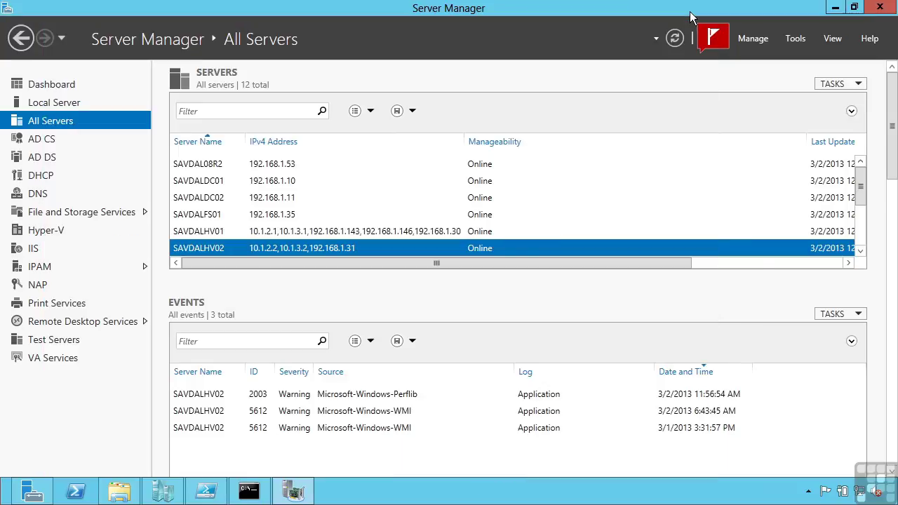
Step: Open NIC Teaming from Local Server and select adapters NICTeam2 and NICTeam1
left_click(51, 104)
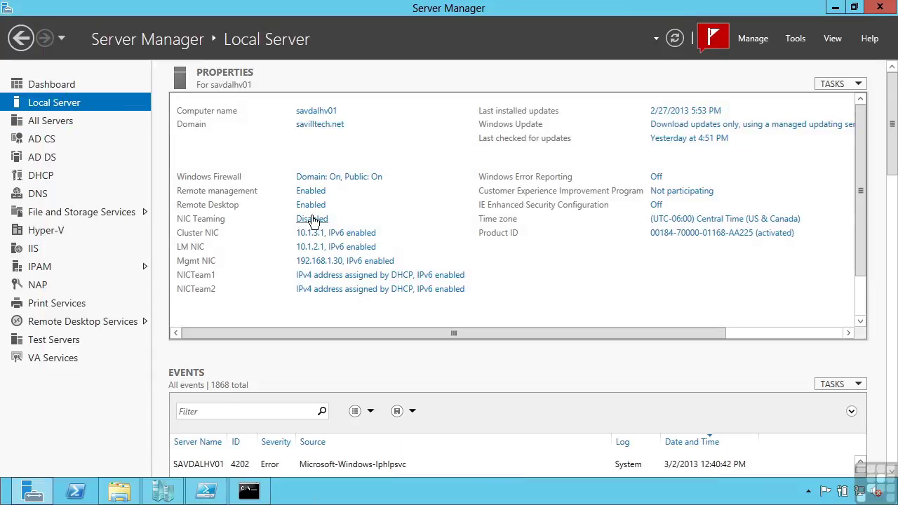
left_click(313, 220)
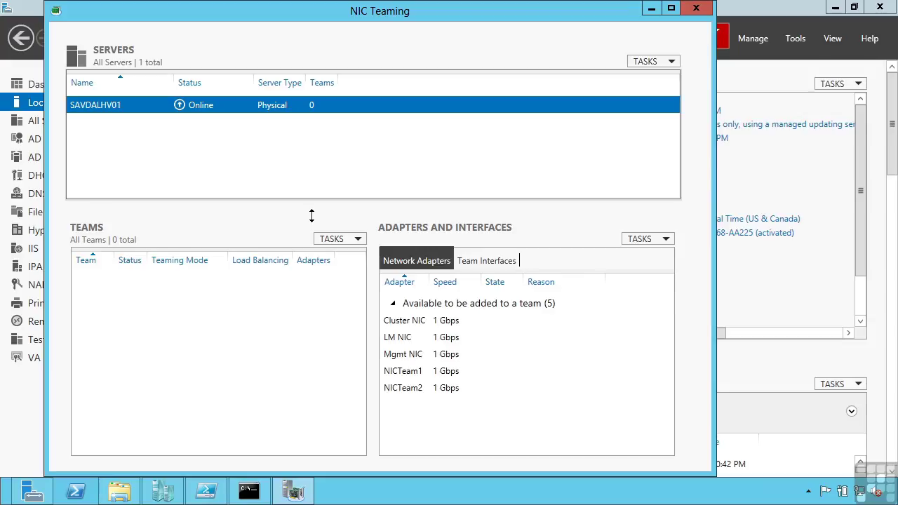
left_click(405, 389)
left_click(405, 372)
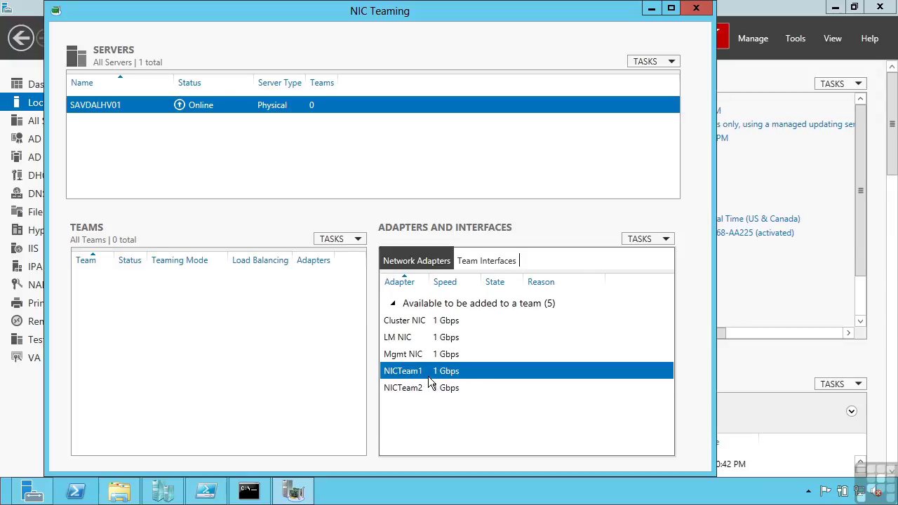
Step: Start a new team named 'VMSwitch Team' with NICTeam1 and NICTeam2 as members
left_click(358, 239)
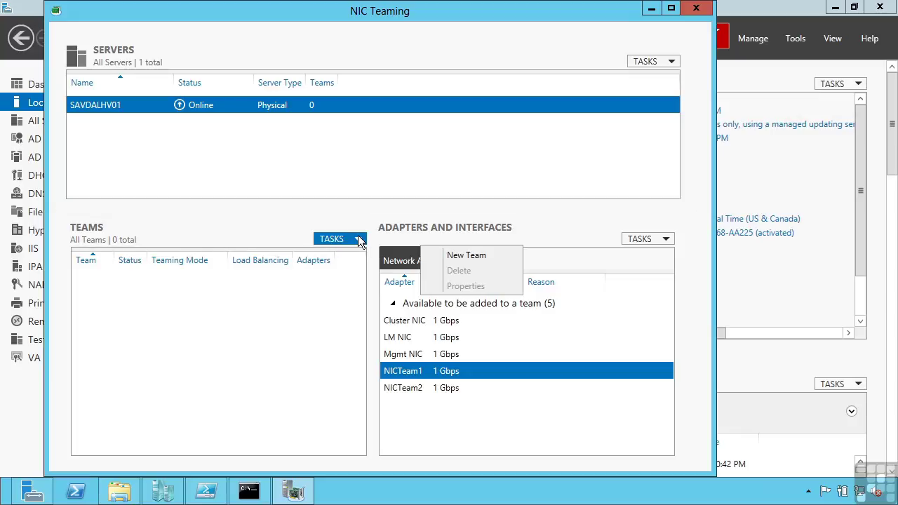
left_click(474, 255)
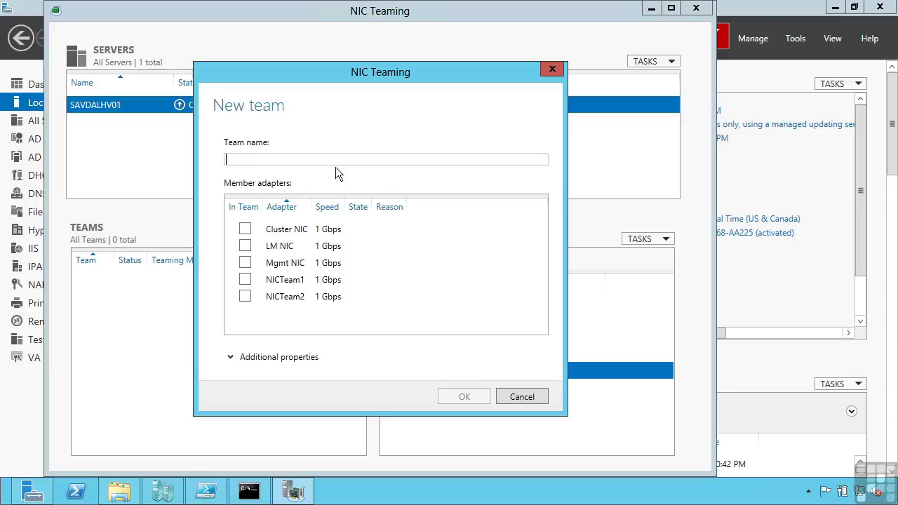
type("VMSwitch Team")
left_click(244, 279)
left_click(245, 297)
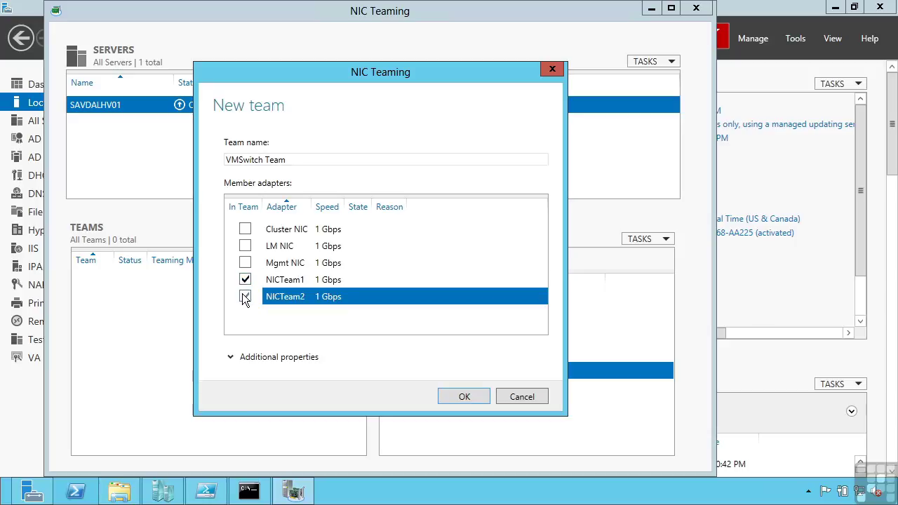
Step: Under Additional properties, keep Switch Independent, choose Hyper-V Port load balancing and Standby adapter None
left_click(231, 358)
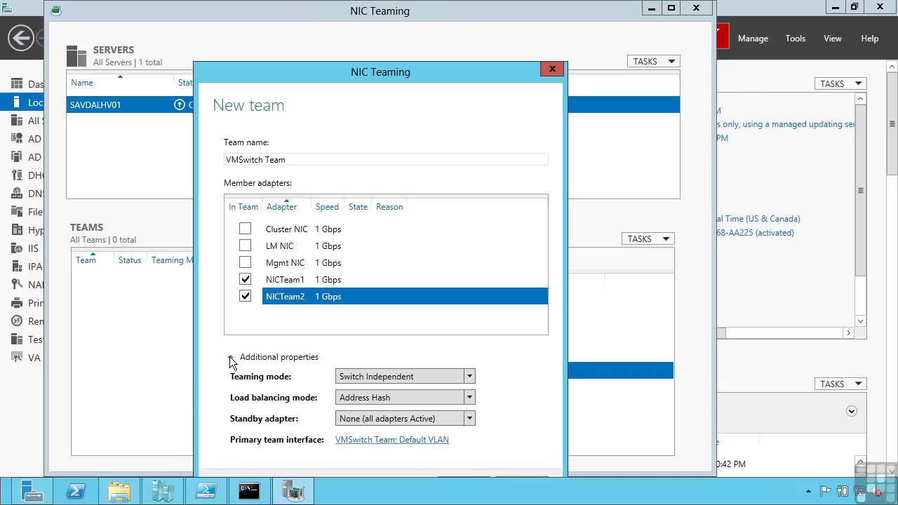
left_click(468, 376)
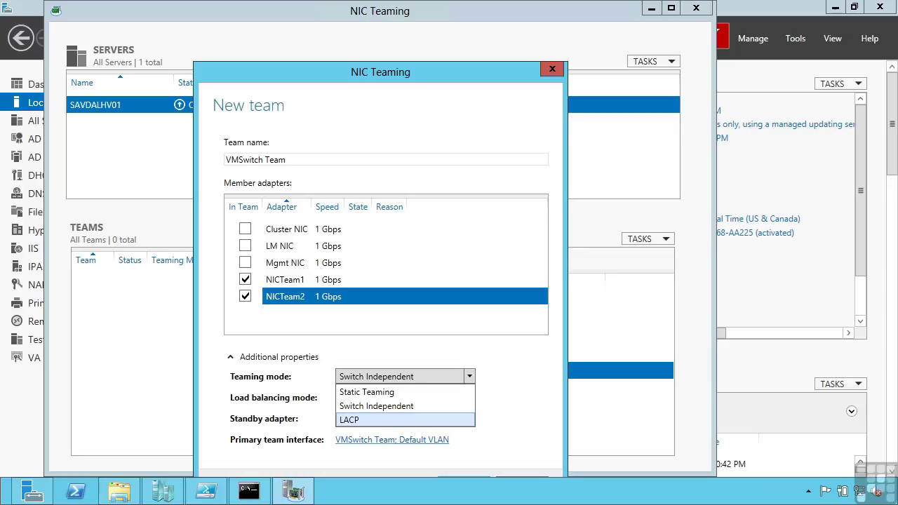
left_click(549, 400)
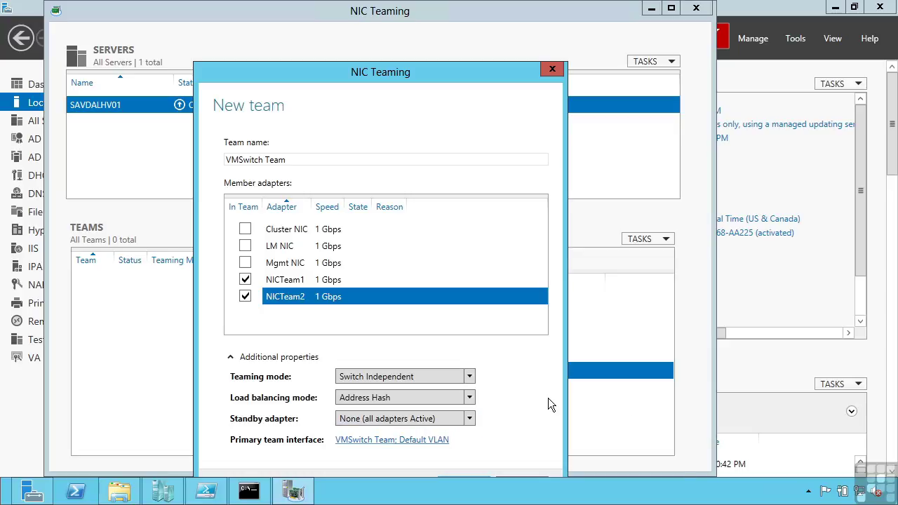
left_click(469, 398)
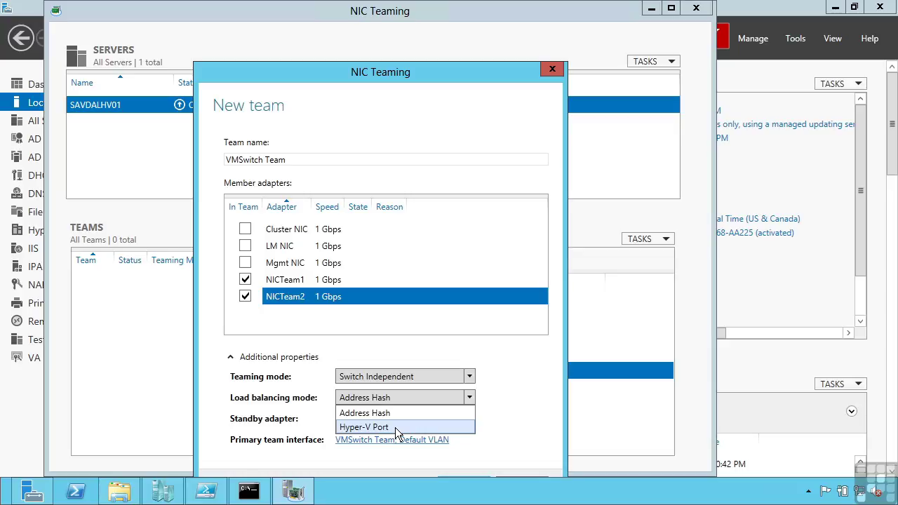
left_click(397, 427)
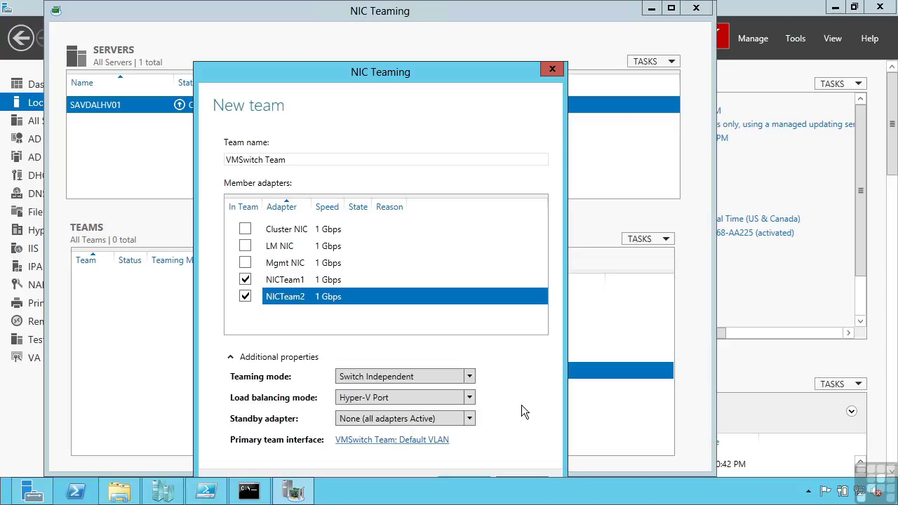
left_click(472, 418)
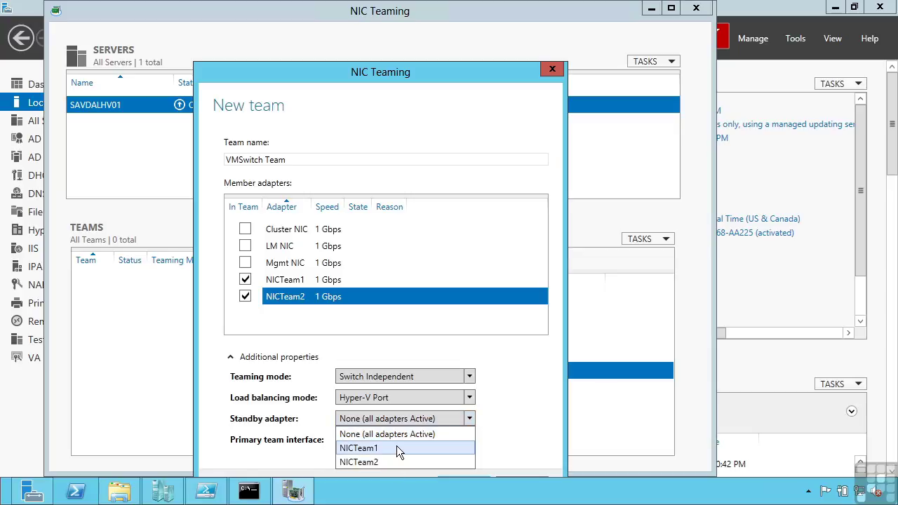
left_click(529, 444)
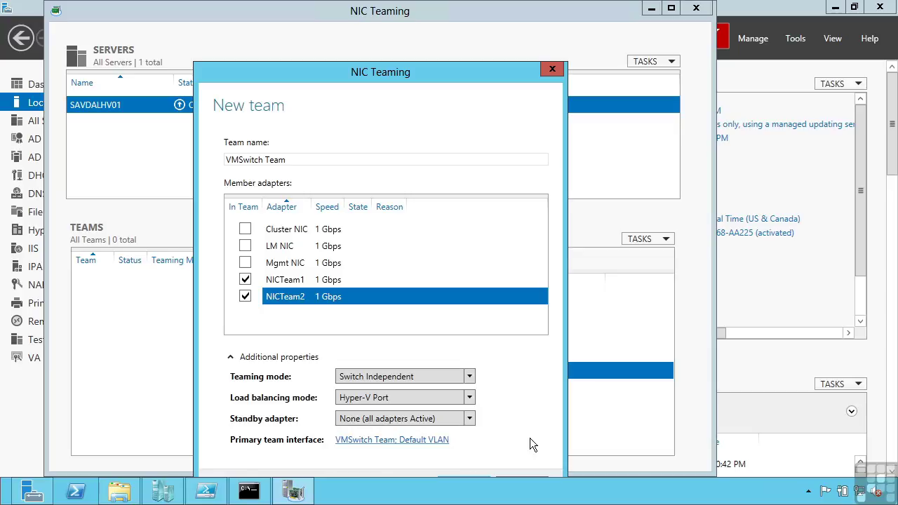
left_click_drag(443, 70, 448, 22)
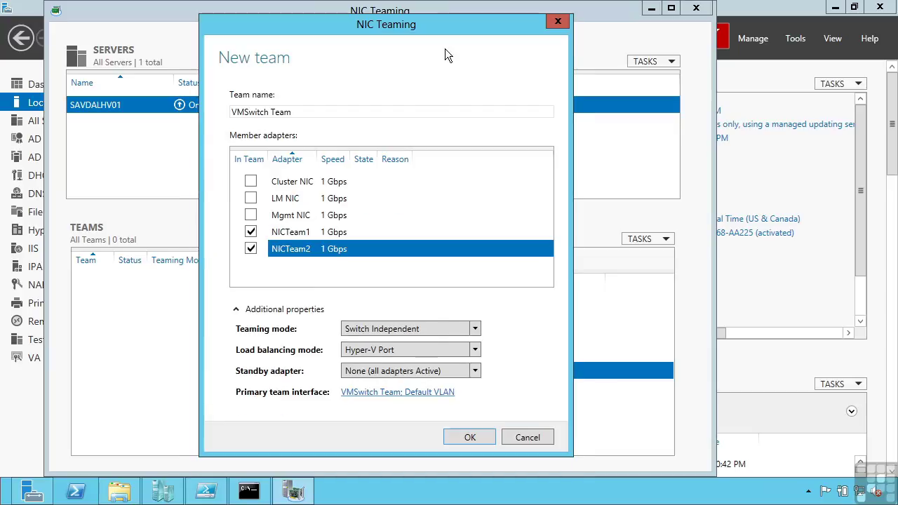
Step: Create the VMSwitch Team and open Network Connections from the Network and Sharing Center
left_click(468, 437)
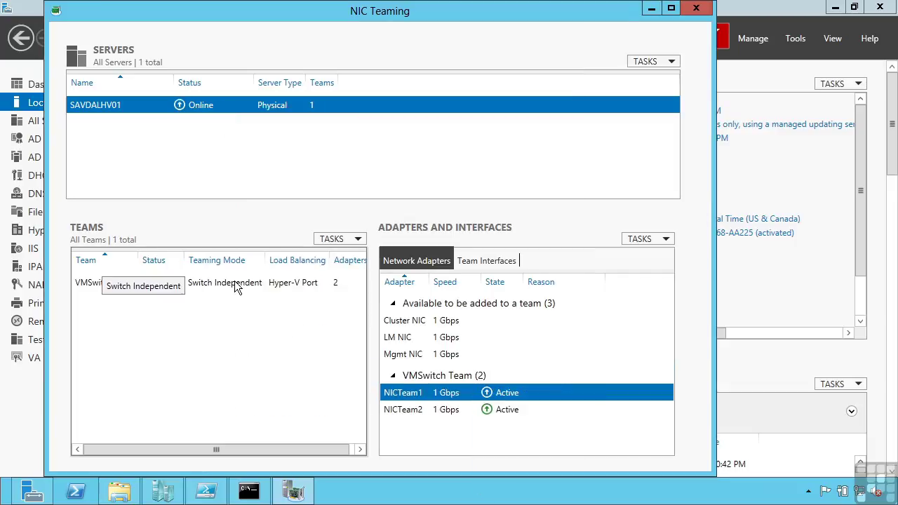
right_click(860, 491)
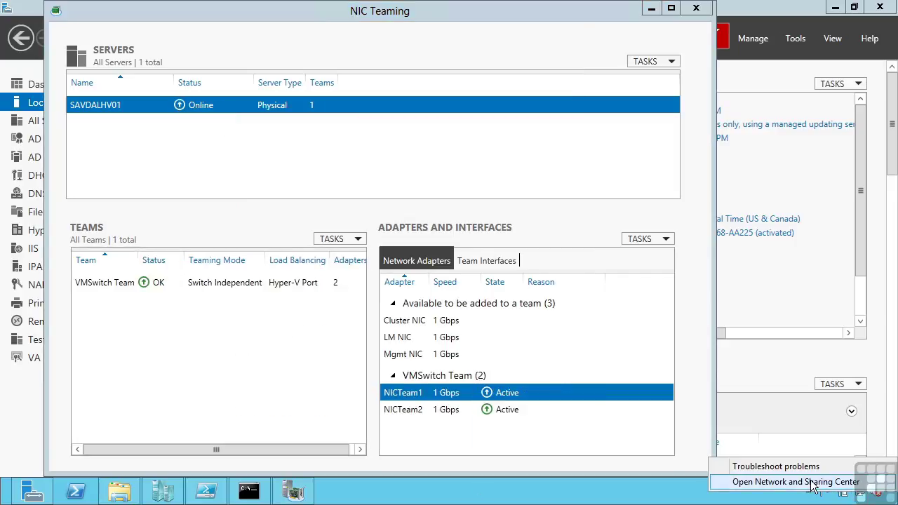
left_click(809, 484)
left_click(231, 124)
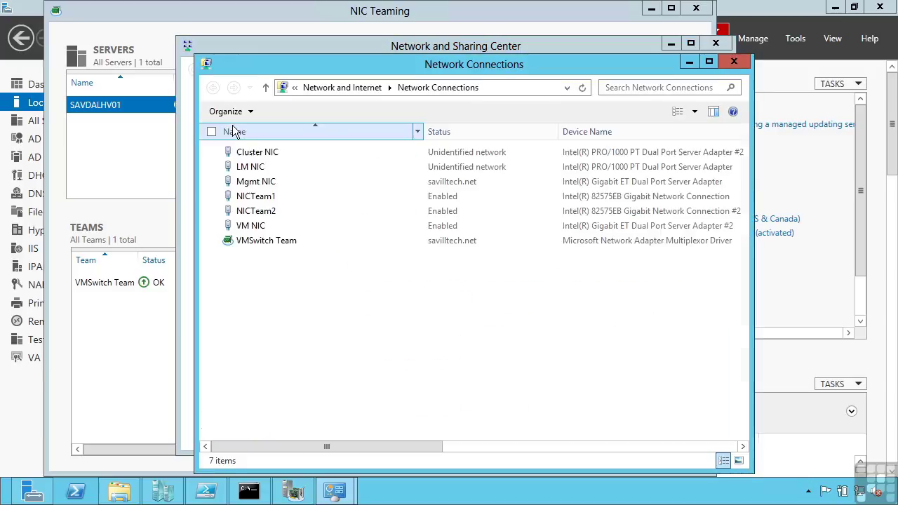
Step: Review the VMSwitch Team connection's properties and 2.0 Gbps status, then close the networking windows
right_click(265, 241)
left_click(186, 369)
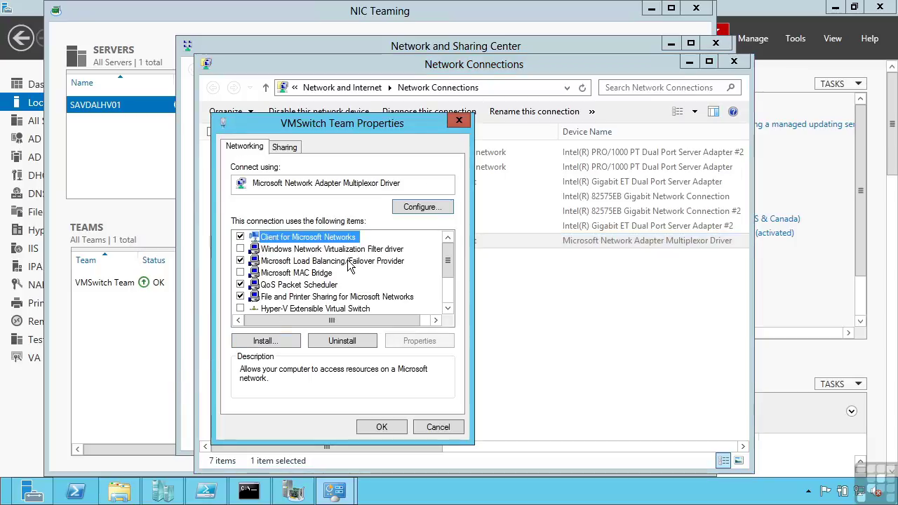
mouse_move(275, 184)
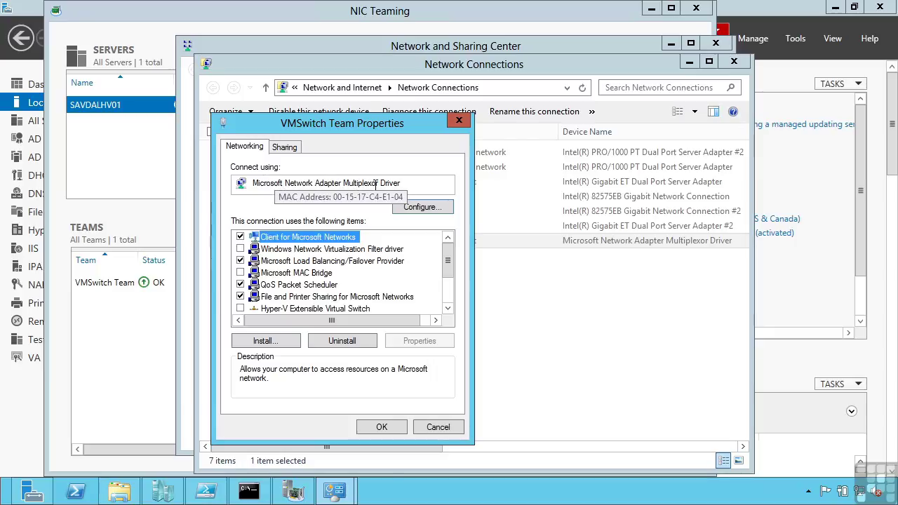
left_click(439, 428)
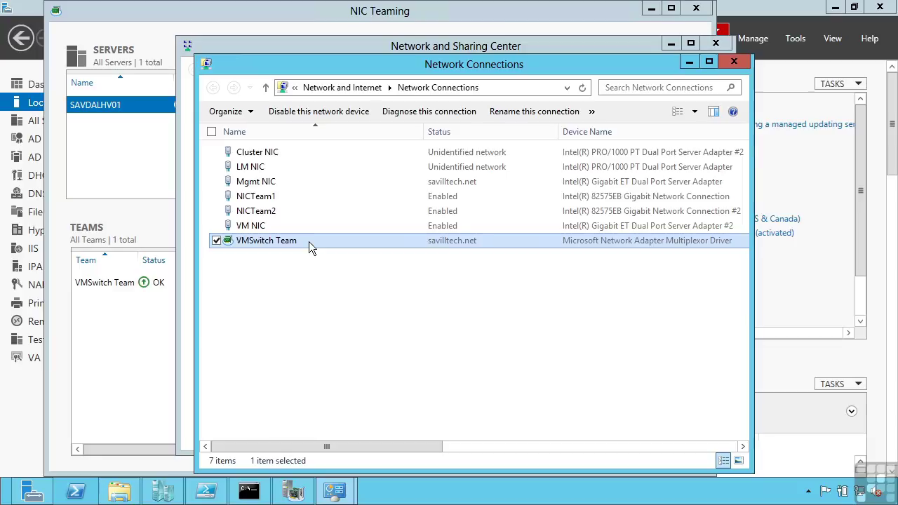
right_click(310, 242)
left_click(248, 268)
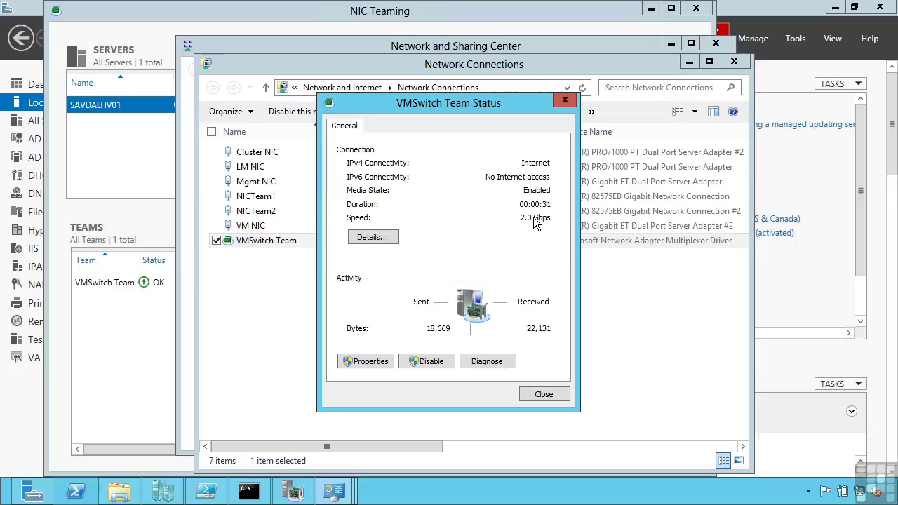
left_click(550, 395)
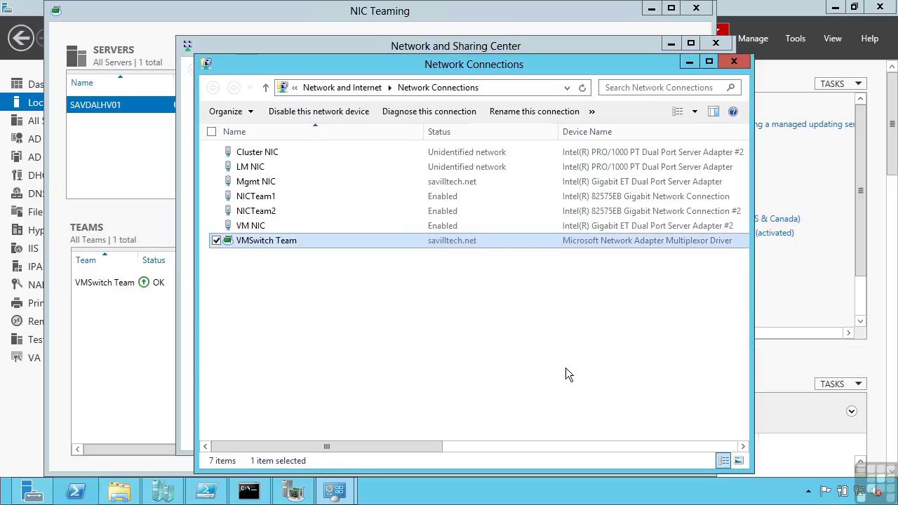
left_click(735, 63)
left_click(715, 43)
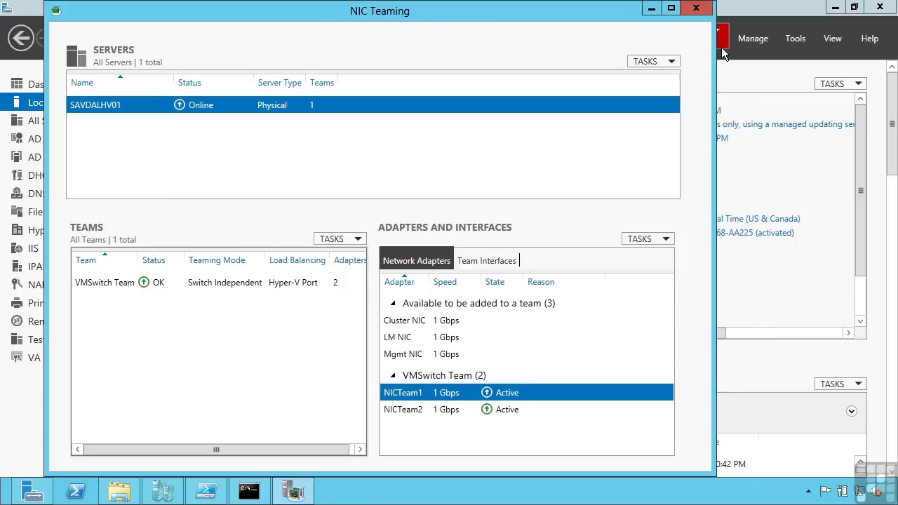
Step: Close NIC Teaming and run Get-NetAdapter in PowerShell ISE to list all adapters
left_click(696, 9)
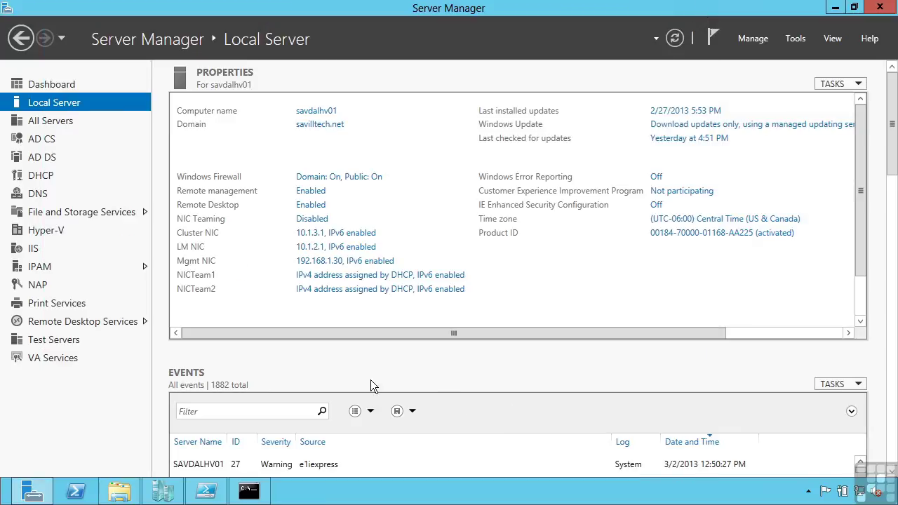
left_click(206, 495)
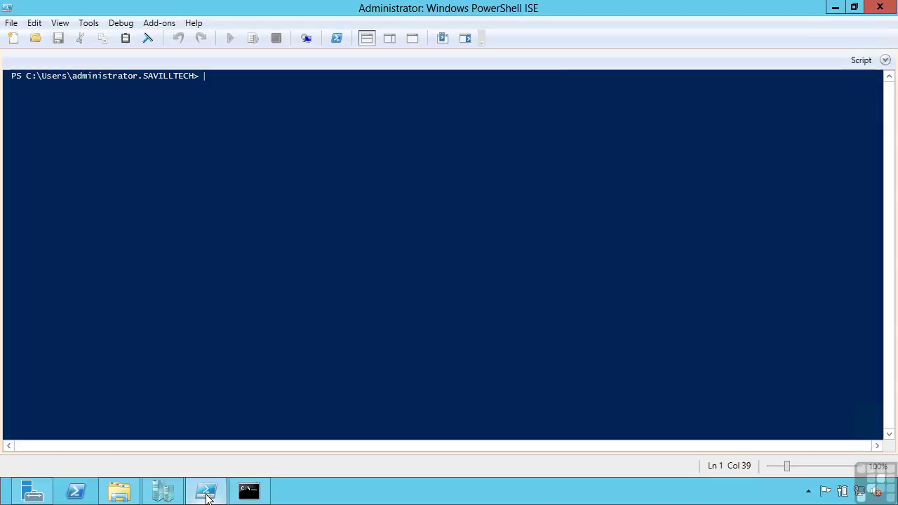
type("get-netad")
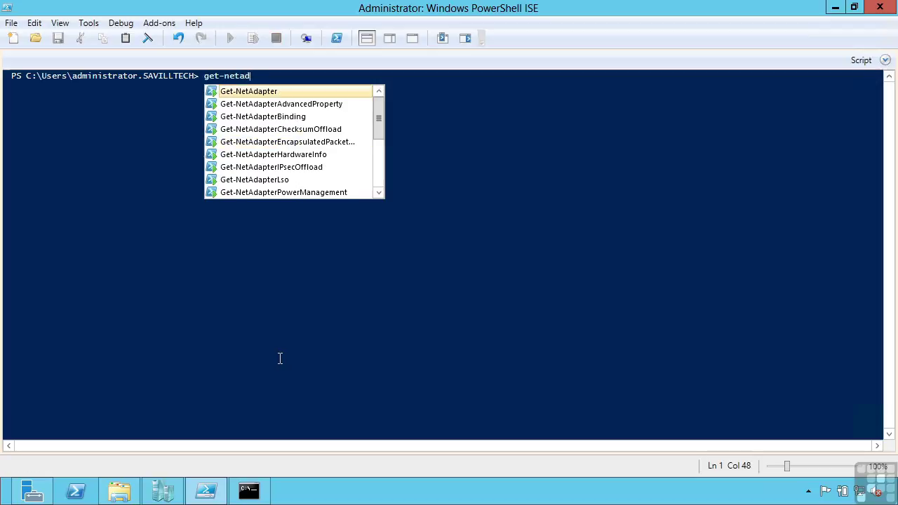
key("Return")
key("Return")
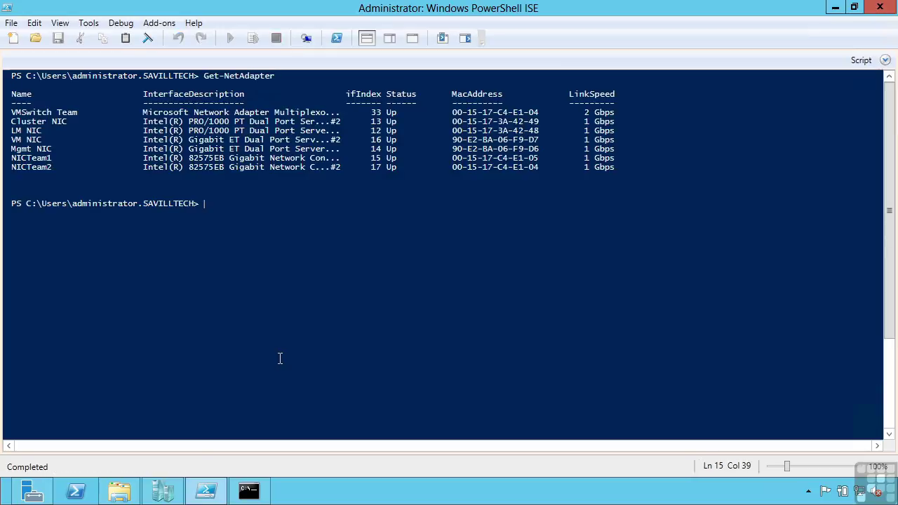
Step: Run Get-NetLbfoTeam to show VMSwitch Team details: SwitchIndependent, HyperVPort, status Up
type("get-net")
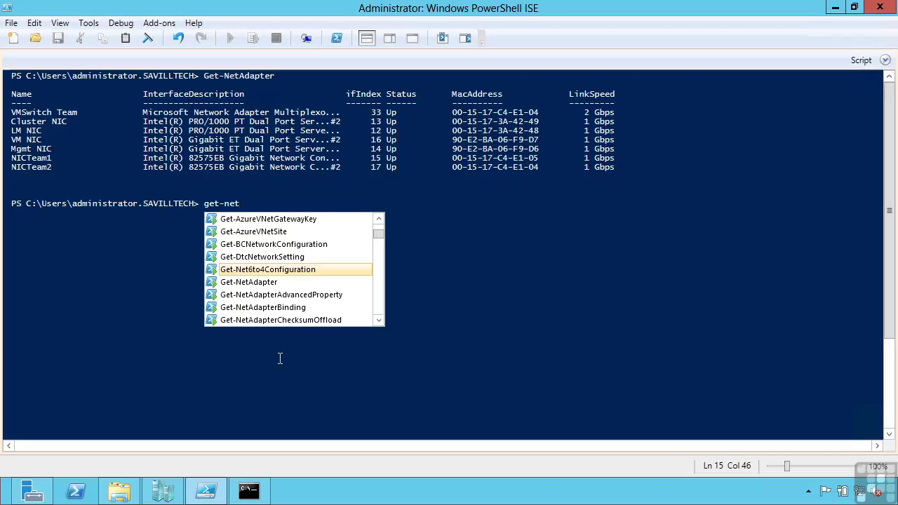
type("lbfote")
key("Return")
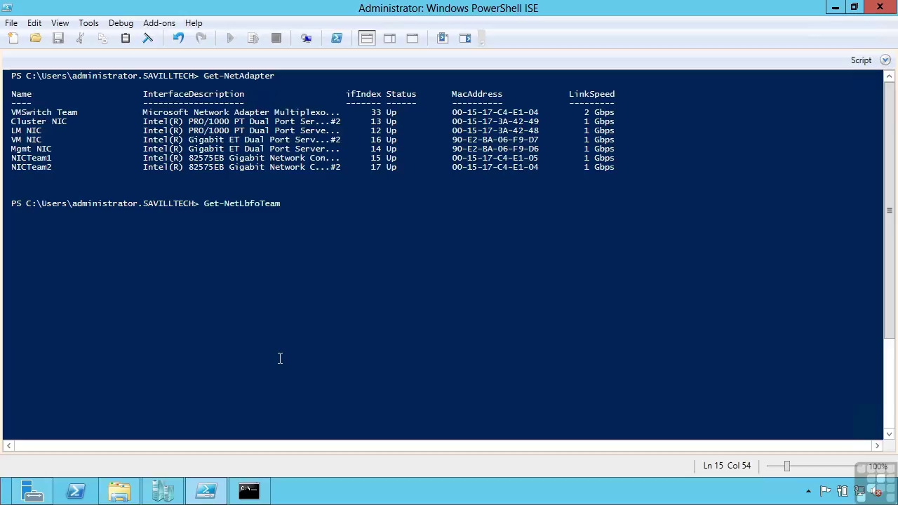
key("Return")
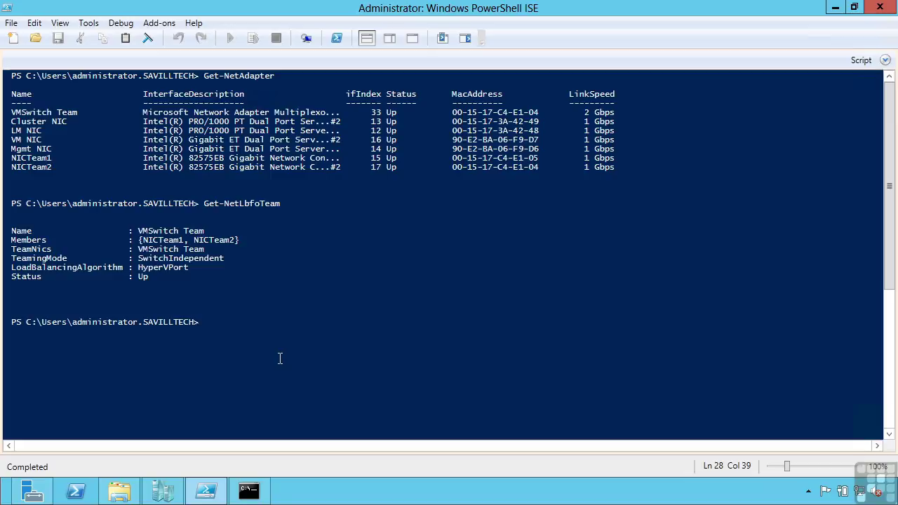
Step: Run Remove-NetLbfoTeam "VMSwitch Team" and decline the confirmation prompt
type("remove-netlbf")
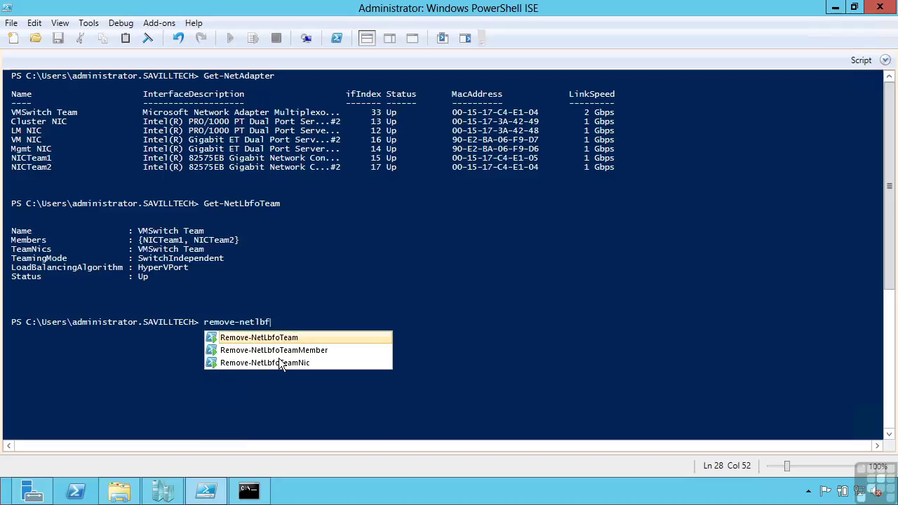
key("Tab")
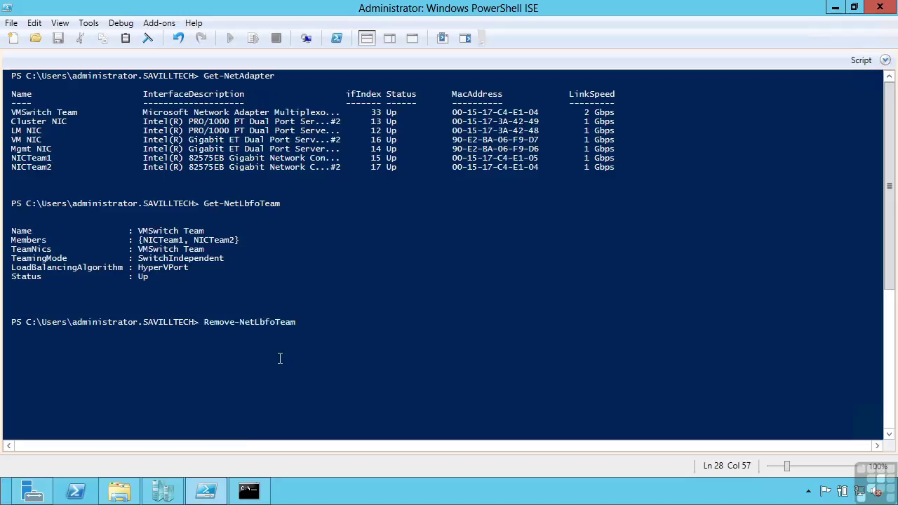
type("\"VMSwitch Team\"")
key("Return")
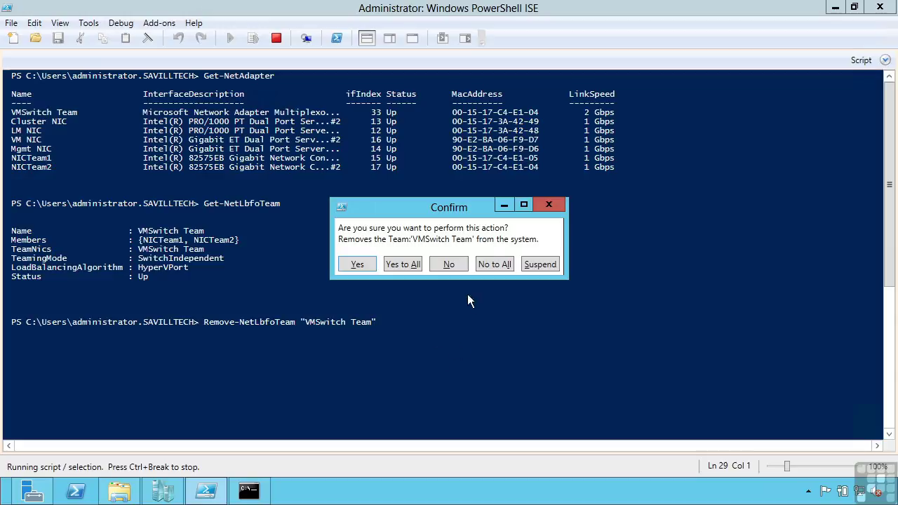
left_click(454, 261)
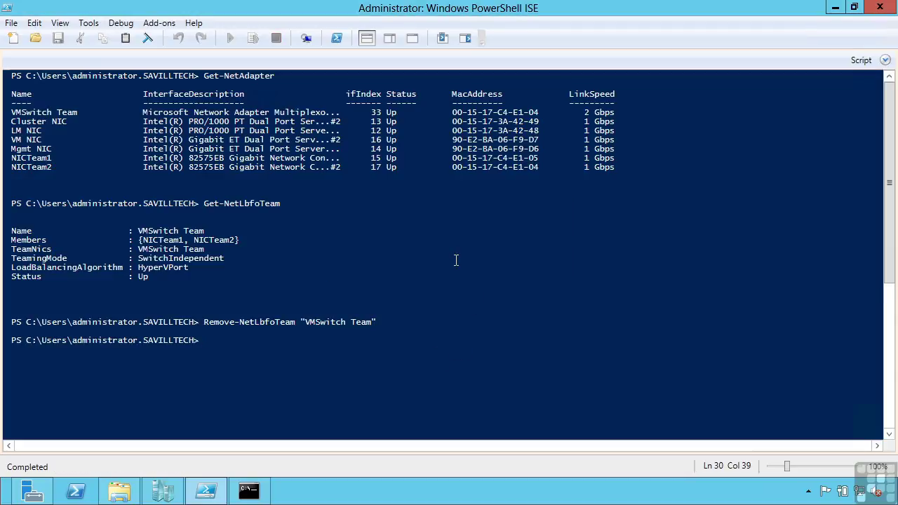
Step: Rerun the removal command with -Confirm:$false to remove the team without prompting
key("Up")
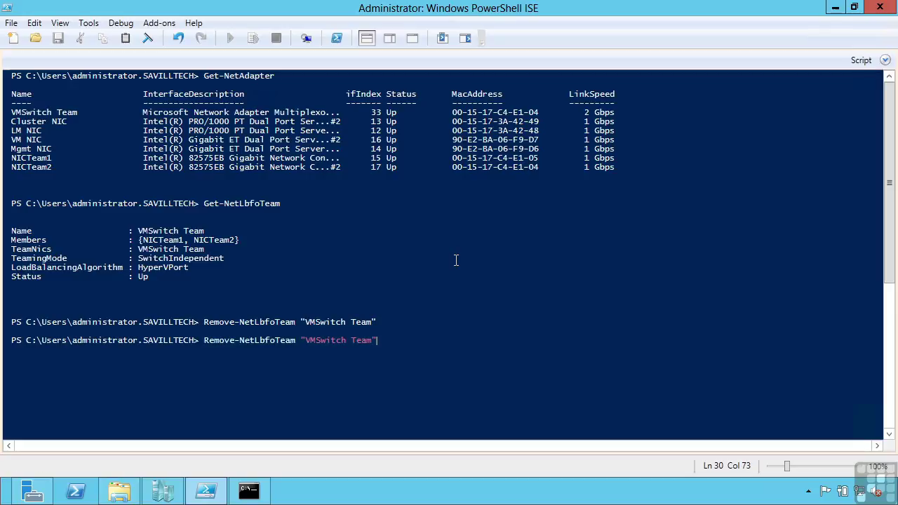
type("-Confirm:$F")
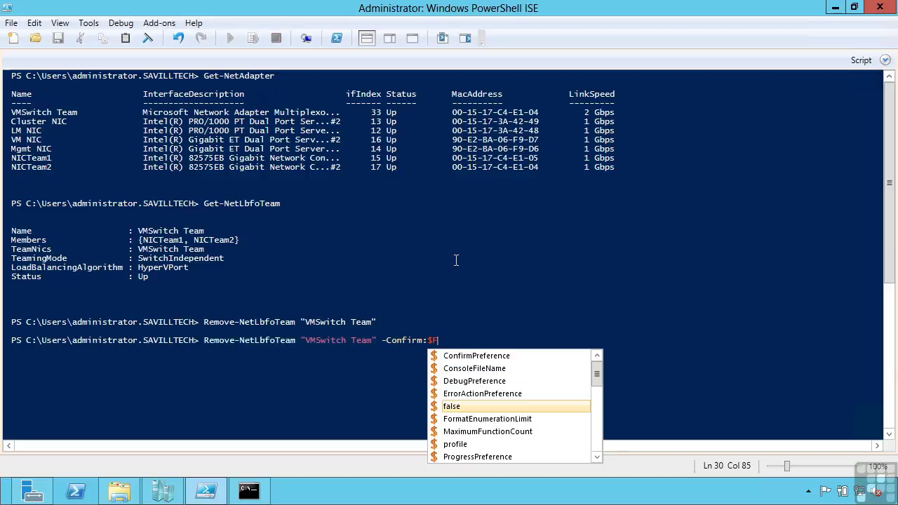
key("Tab")
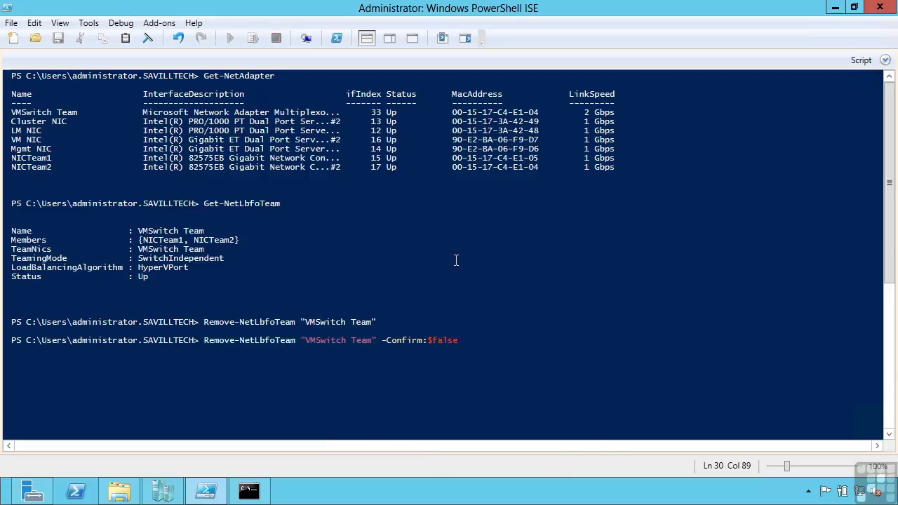
key("Return")
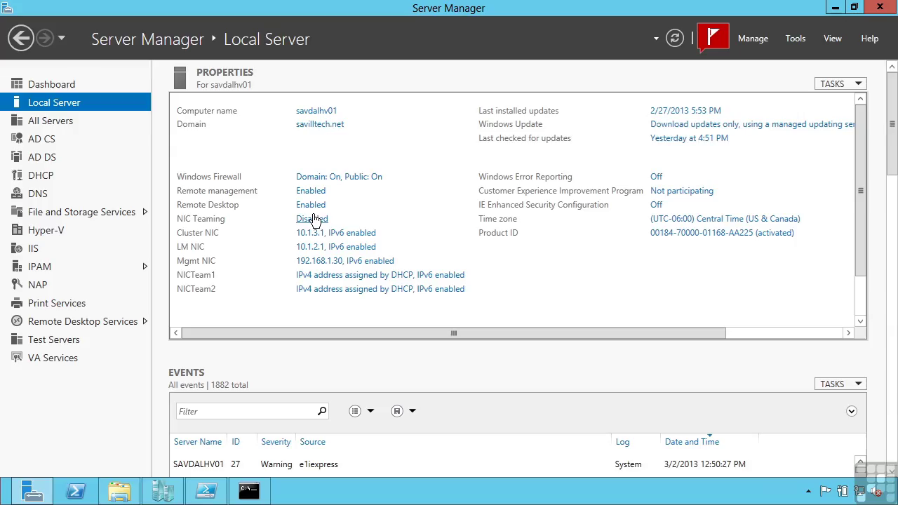
Step: Check NIC Teaming shows zero teams and five available adapters, then close it
left_click(312, 219)
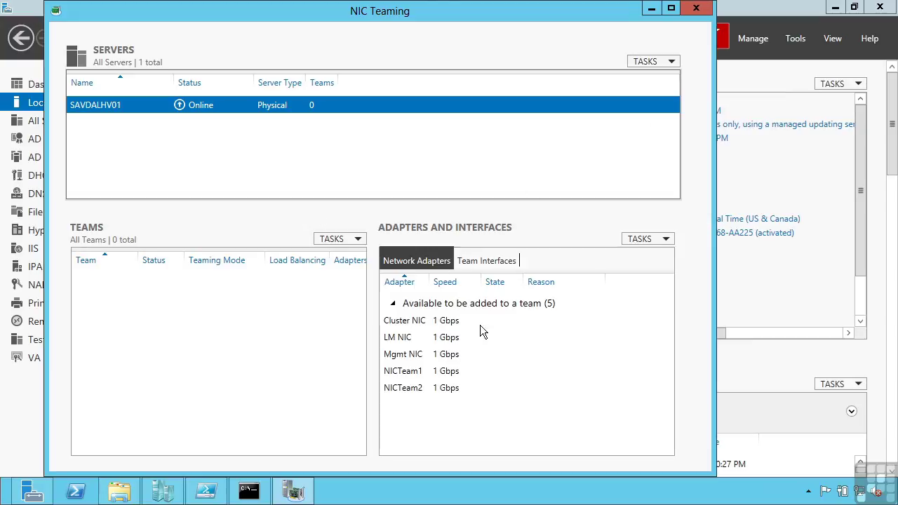
left_click(696, 9)
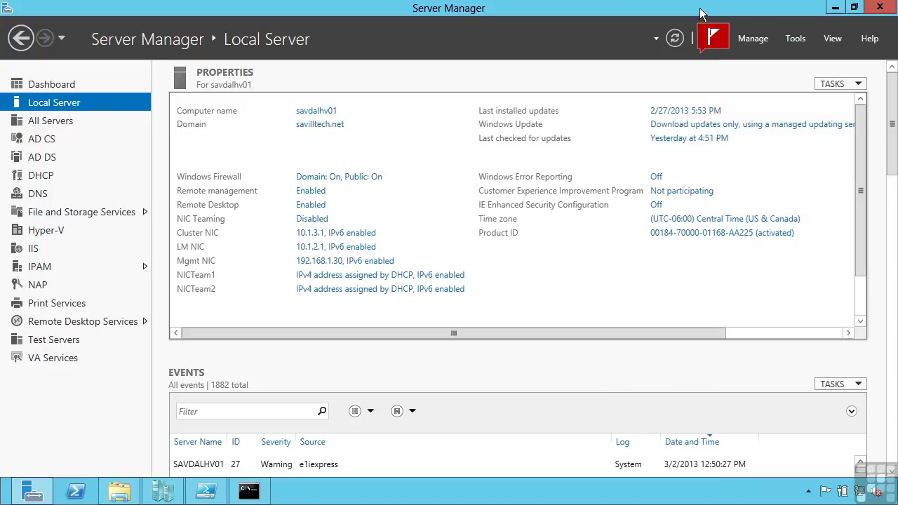
Step: Run New-NetLbfoTeam -Name "VMSwitch Team2" -TeamMembers NICTeam1,NICTeam2 and confirm with Yes
left_click(206, 494)
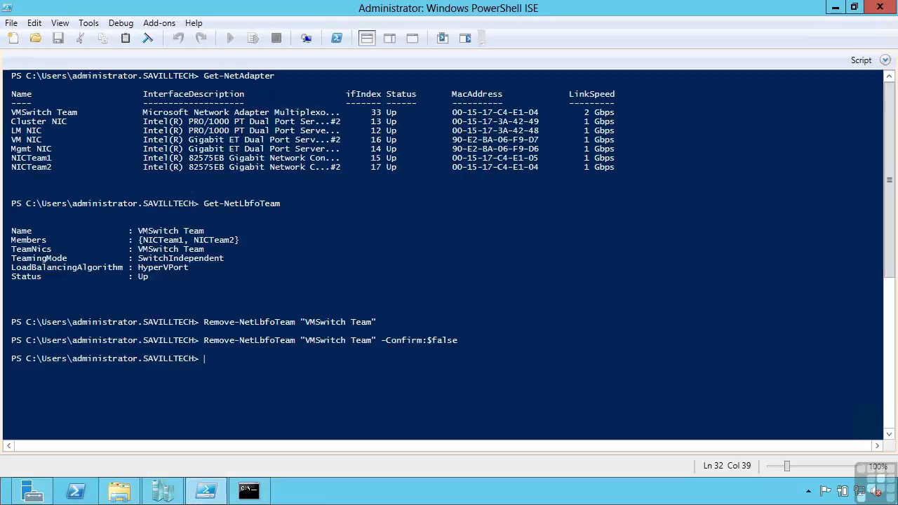
type("New-Net")
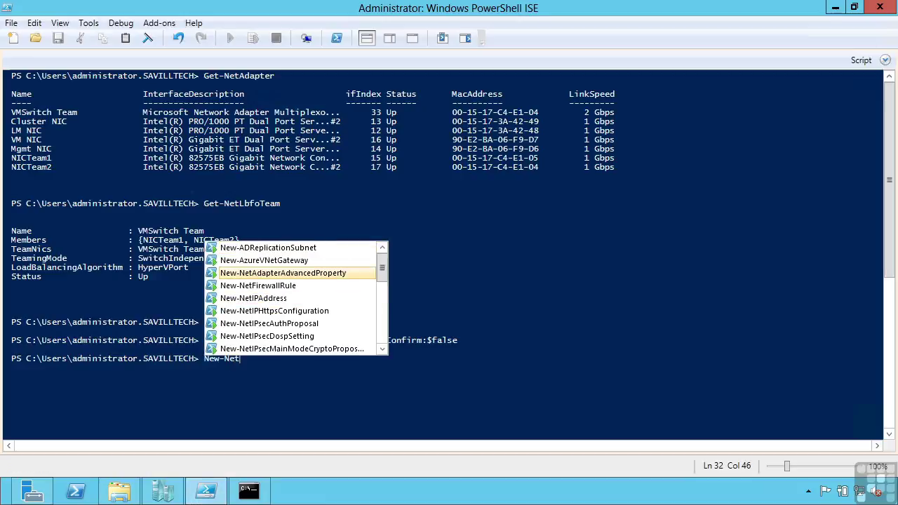
type("L")
key("Tab")
type("-Name ")
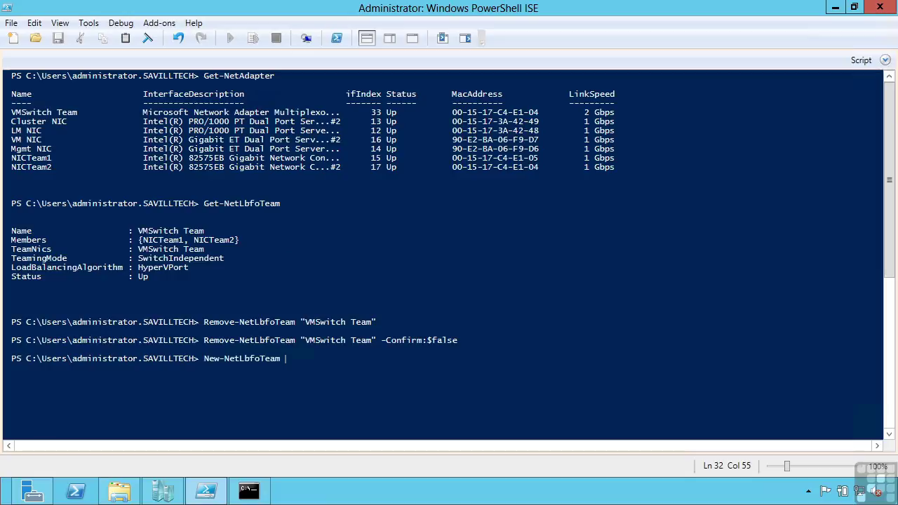
type("\"VMSwitch Team2\"")
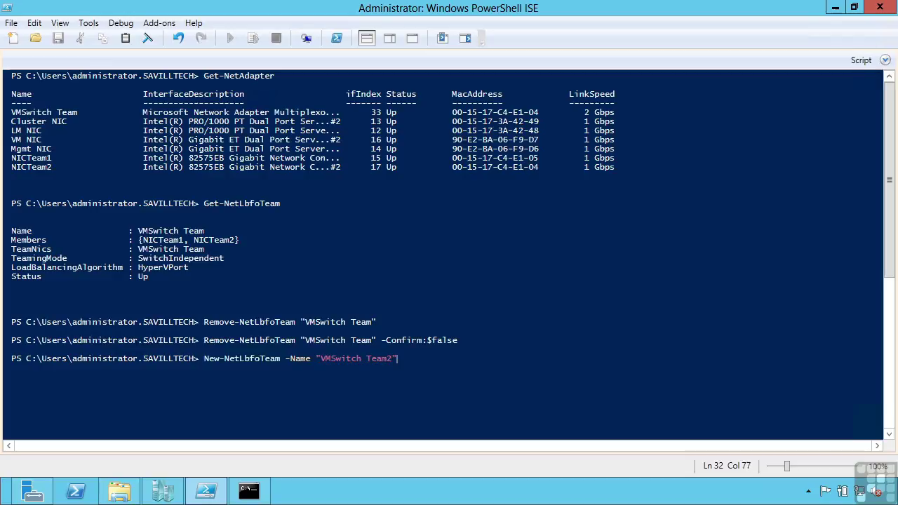
type(" -")
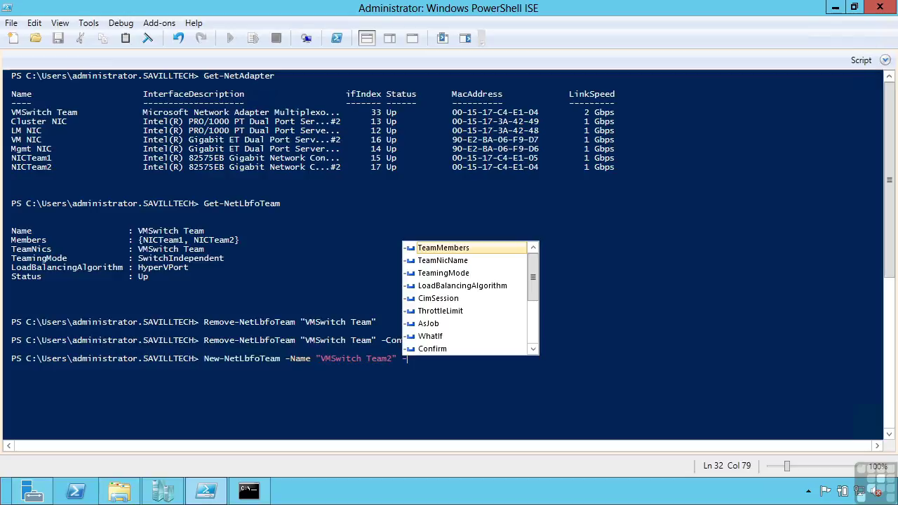
type("Team")
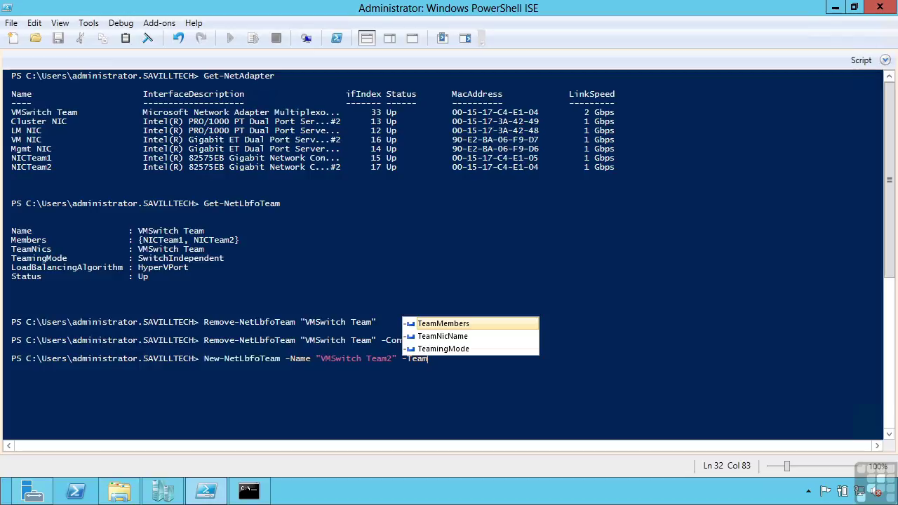
key("Tab")
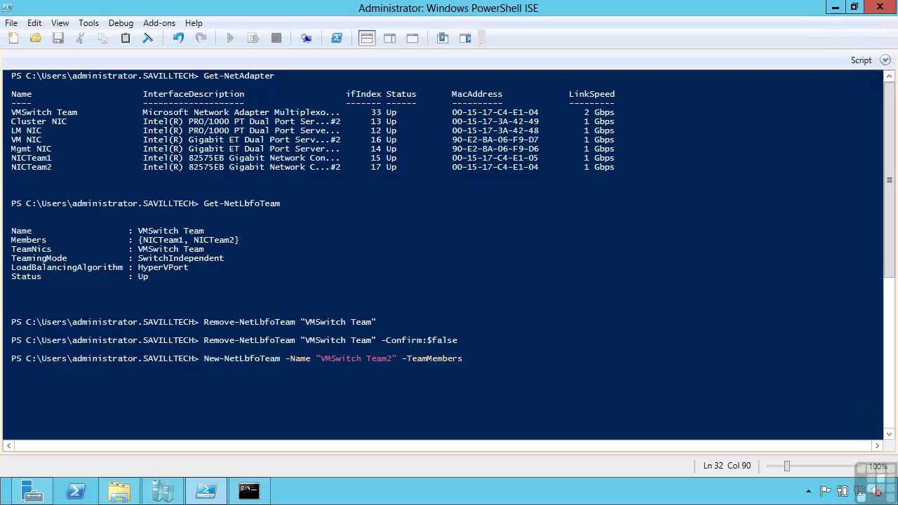
type("NICTeam1,NIC")
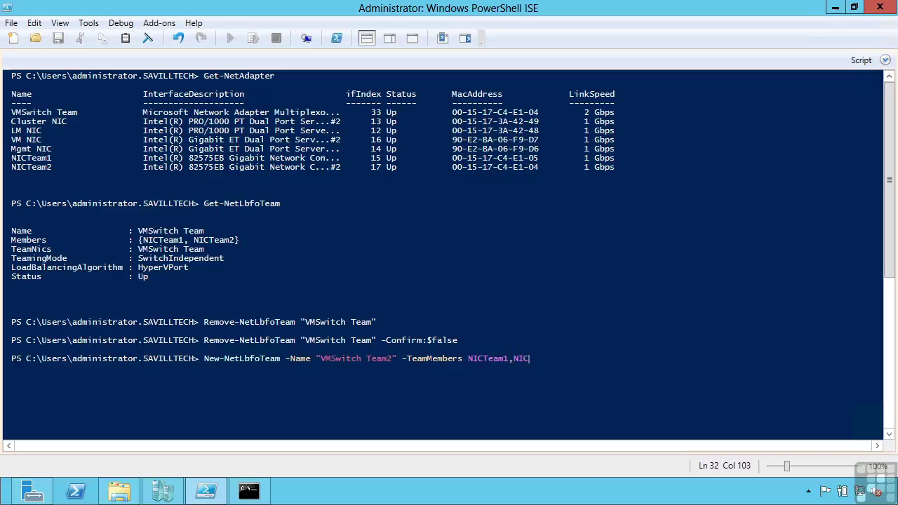
type("Team2")
key("Return")
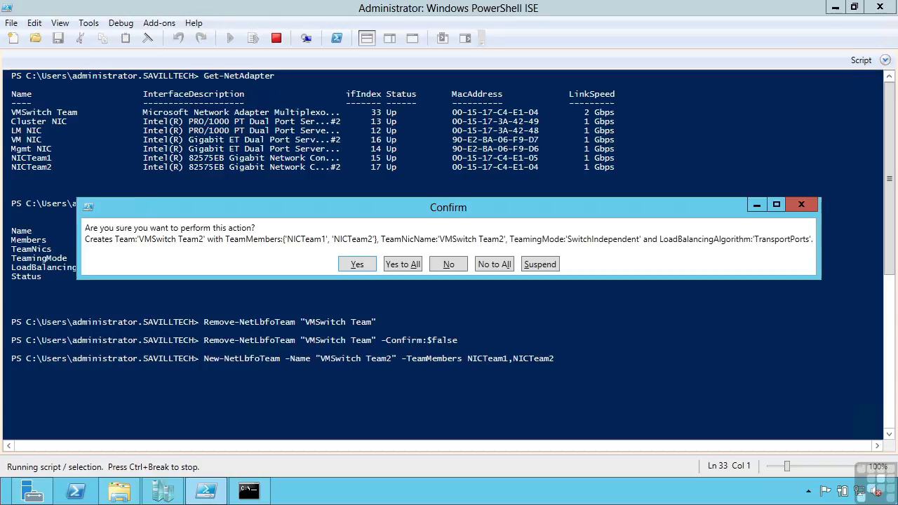
left_click(358, 265)
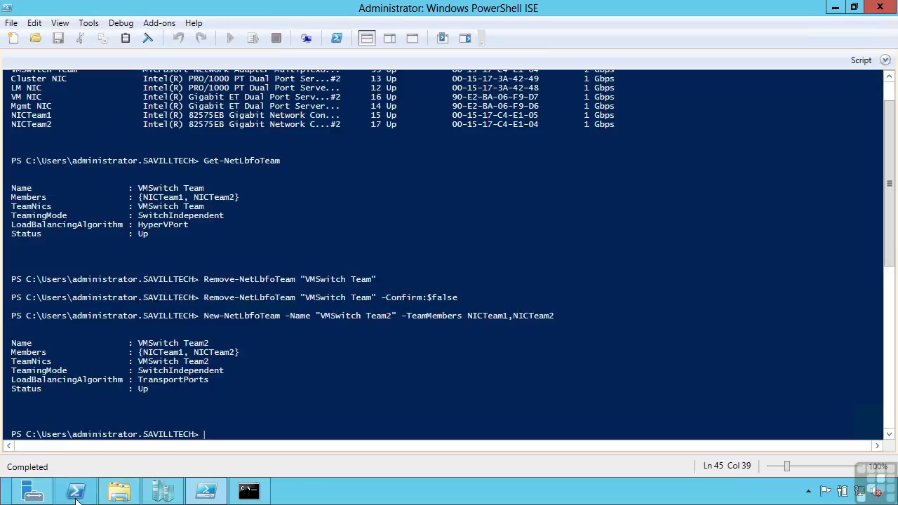
Step: Refresh Server Manager's Local Server, verify VMSwitch Team2 in NIC Teaming, then return to PowerShell ISE
left_click(33, 491)
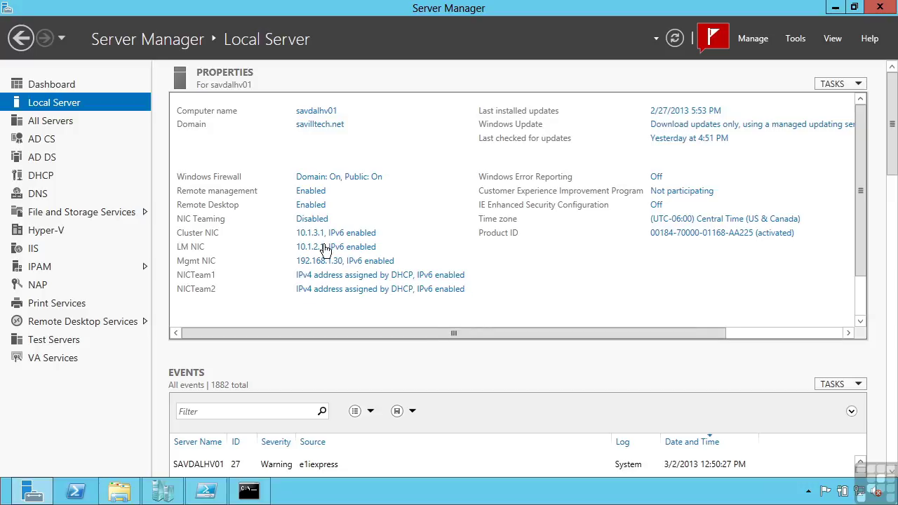
left_click(674, 39)
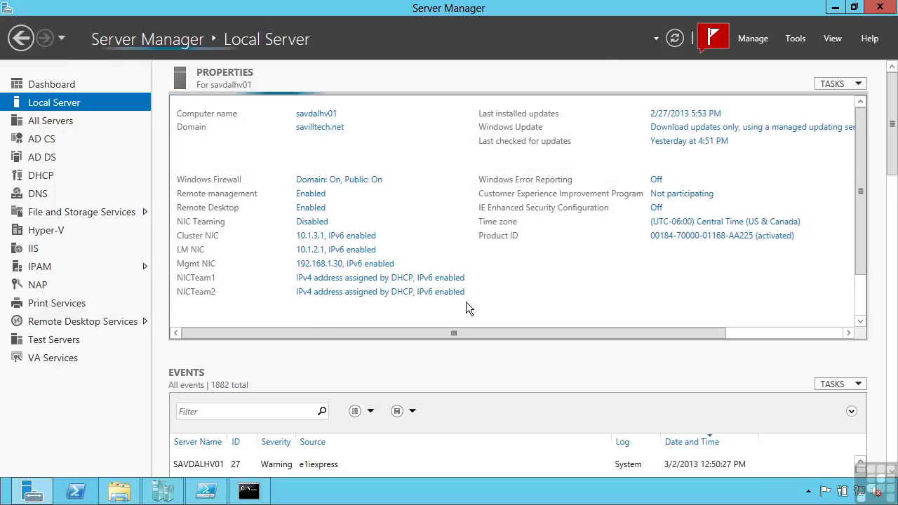
left_click(309, 223)
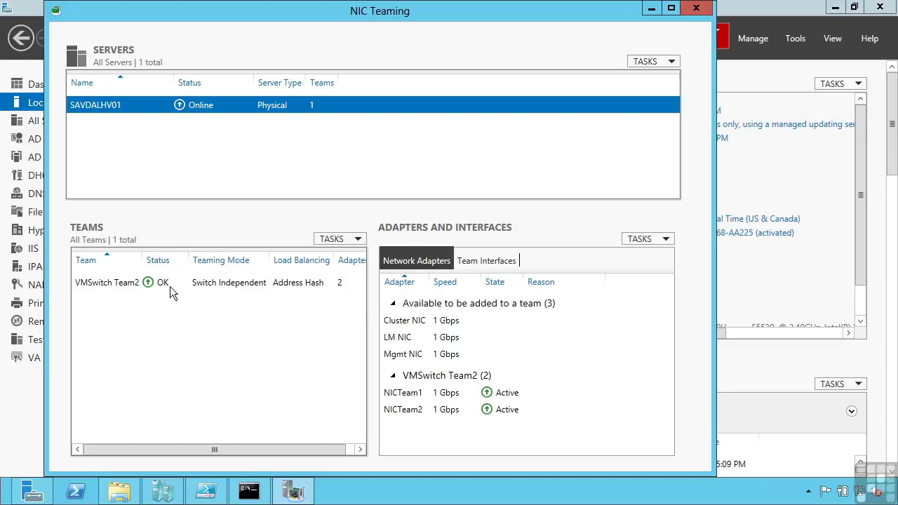
left_click(695, 9)
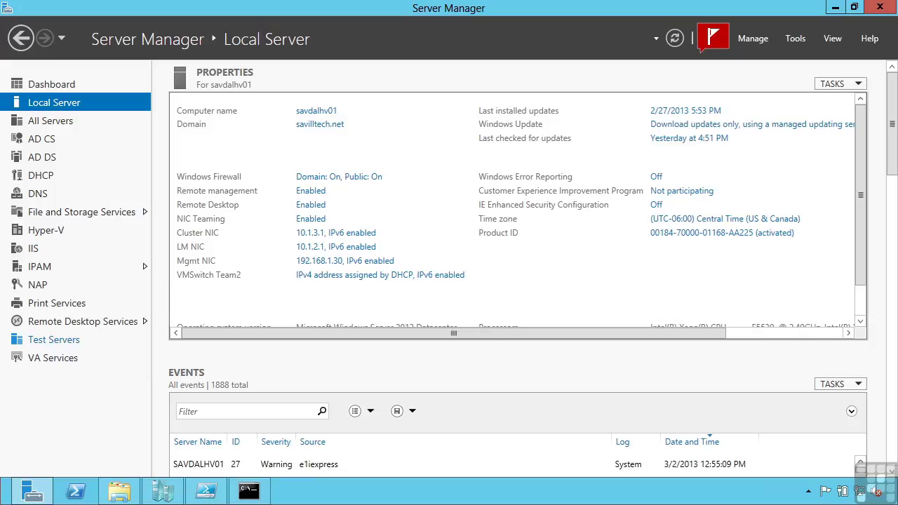
left_click(206, 491)
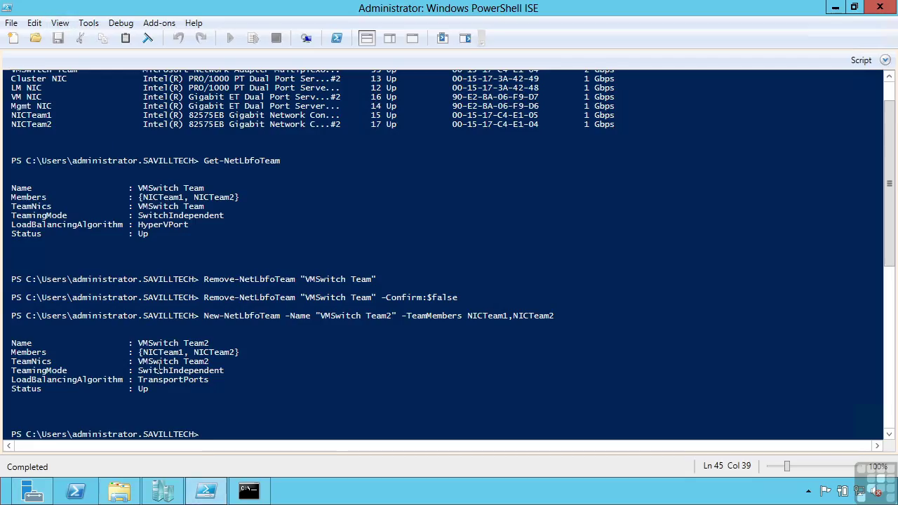
Step: Run get-command -noun netlbfoteam to list the five NetLbfoTeam functions
left_click(177, 397)
type("get-command -")
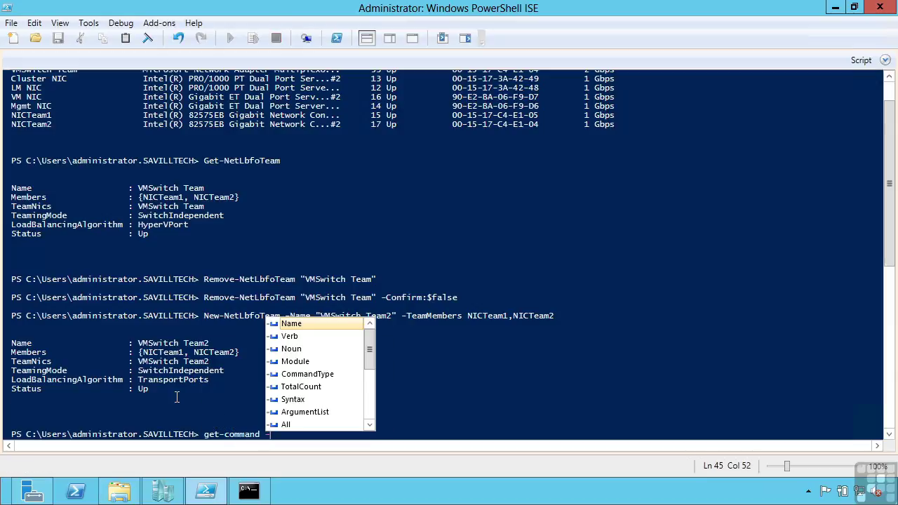
type("noun netlbfoteam")
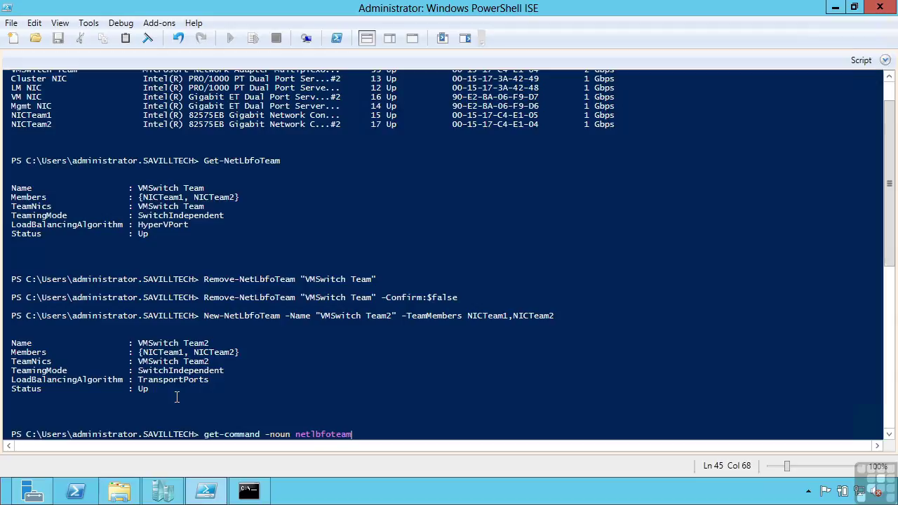
key("Return")
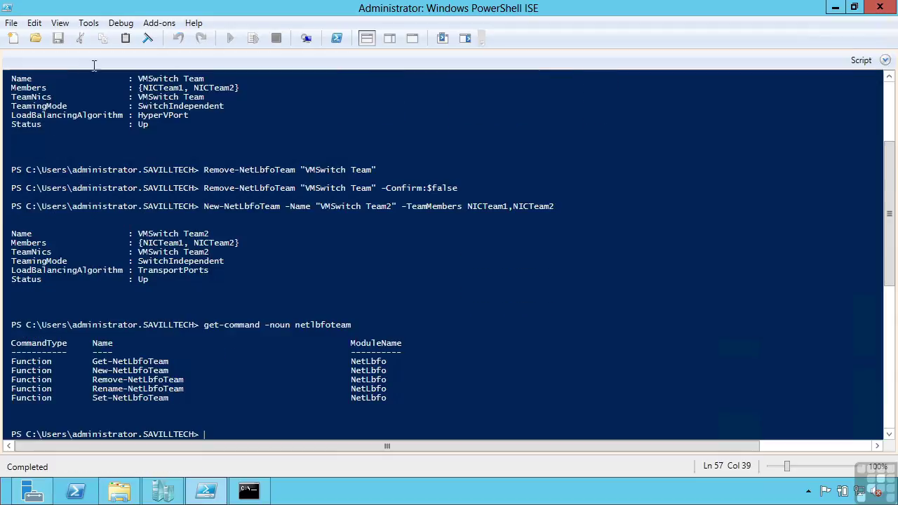
Step: Show the Commands add-on from the View menu and filter its Name box to netlbfoteam
left_click(60, 23)
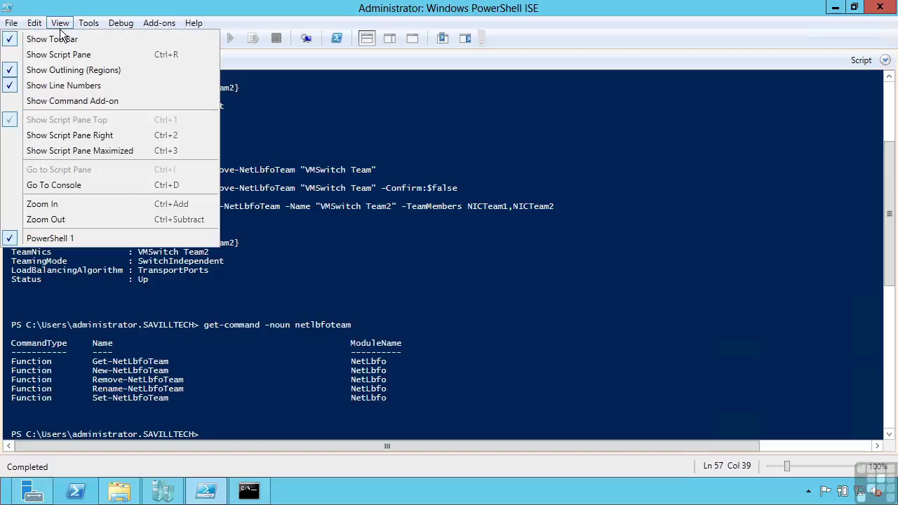
left_click(53, 101)
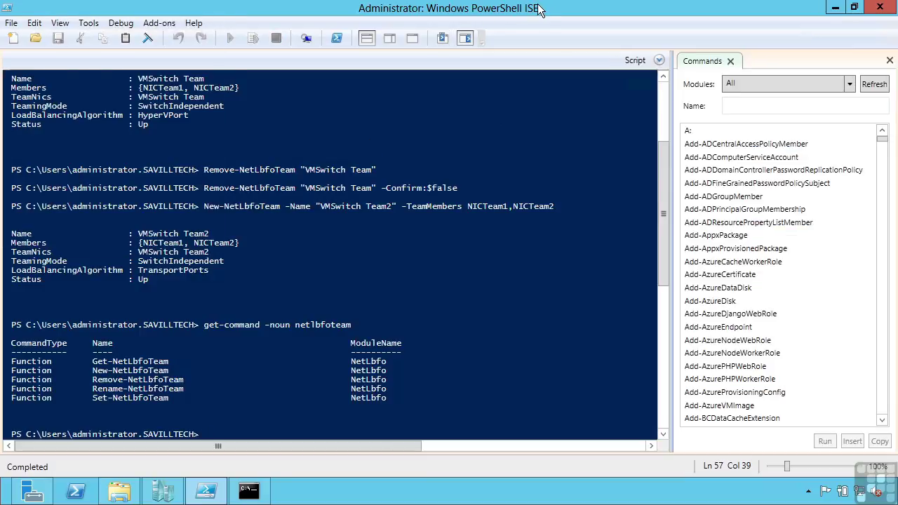
left_click(740, 105)
type("netlbfotea")
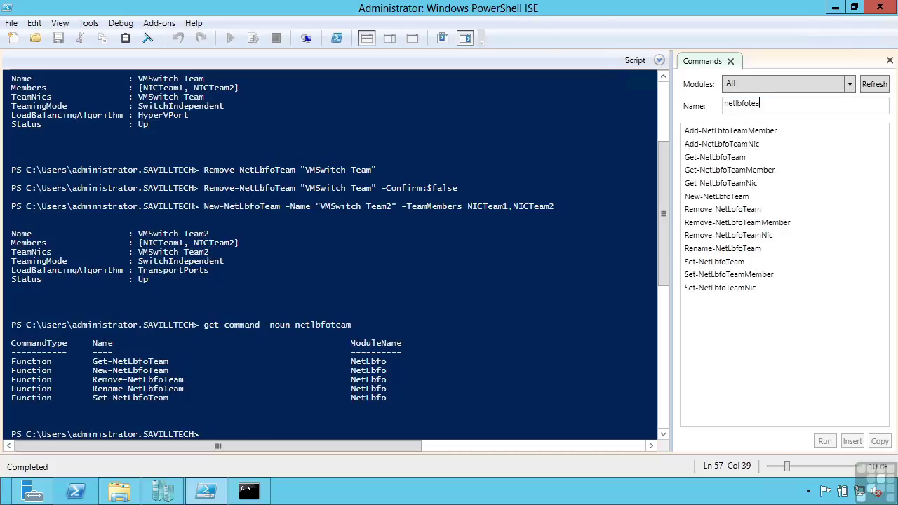
type("m")
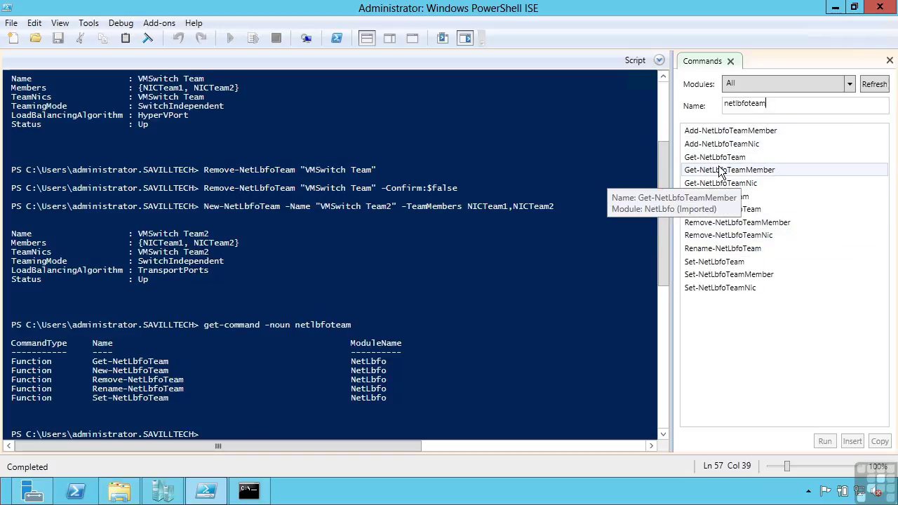
Step: Show Set-NetLbfoTeam's parameters, set TeamingMode to SwitchIndependent, and glance at the LoadBalancingAlgorithm options
left_click(738, 262)
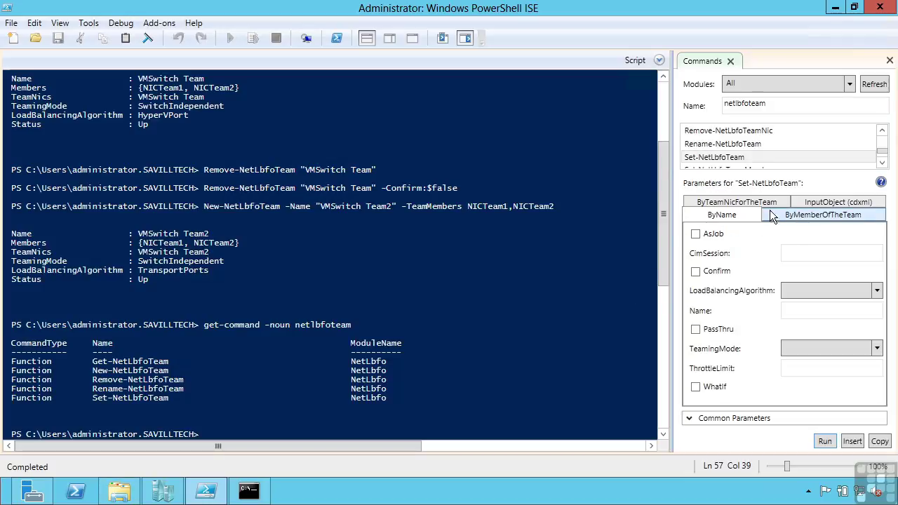
left_click(874, 349)
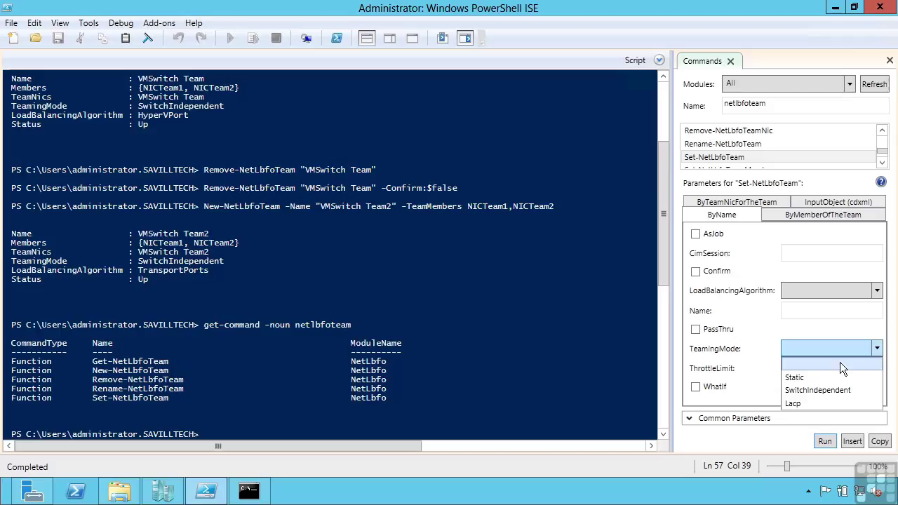
left_click(812, 389)
left_click(876, 290)
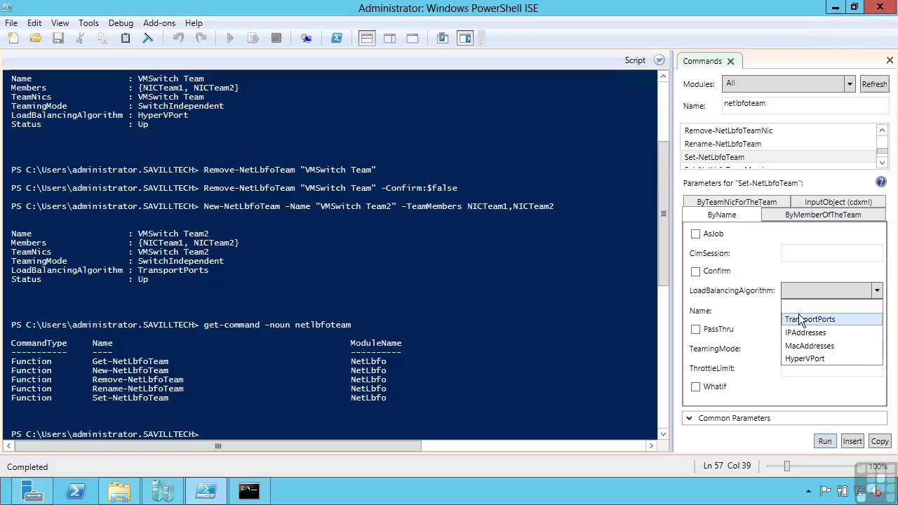
left_click(745, 214)
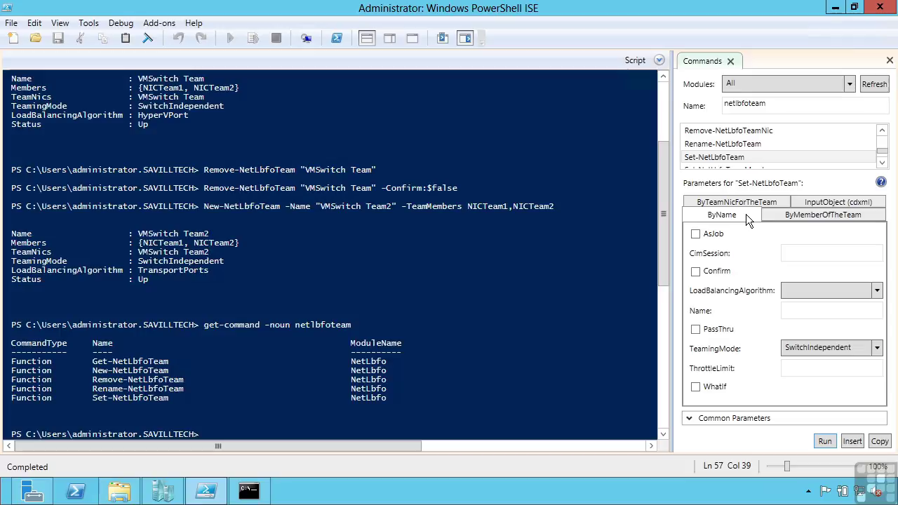